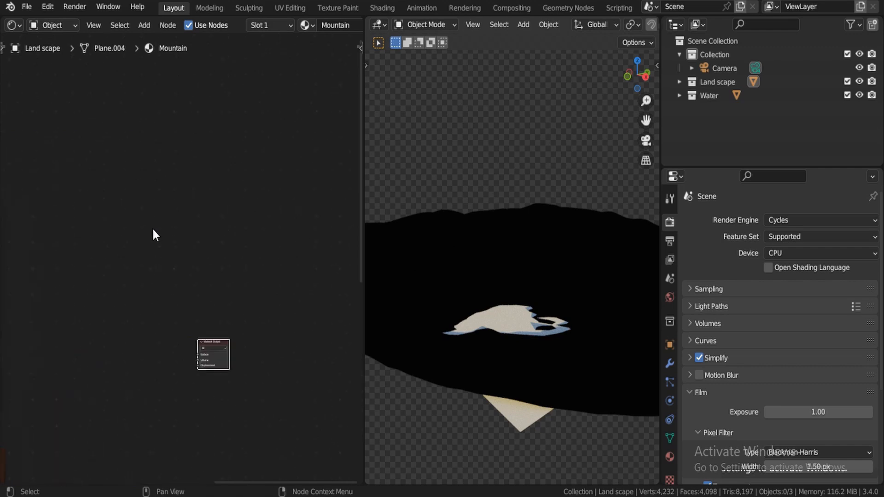
# - Examine the Snow and Rock 1 node frames and the unconnected Material Output of the Mountain material
pyautogui.scroll(-3, 152, 228)
pyautogui.moveTo(121, 220); pyautogui.dragTo(196, 181, button='middle')
pyautogui.scroll(5, 195, 180)
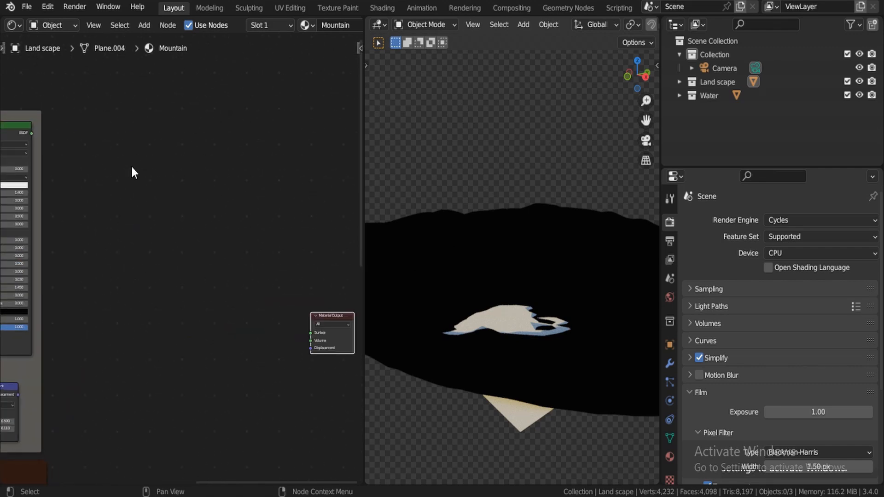
pyautogui.moveTo(132, 189); pyautogui.dragTo(177, 159, button='middle')
pyautogui.scroll(3, 164, 116)
pyautogui.scroll(-1, 164, 116)
pyautogui.moveTo(164, 117); pyautogui.dragTo(231, 152, button='middle')
pyautogui.scroll(-6, 95, 211)
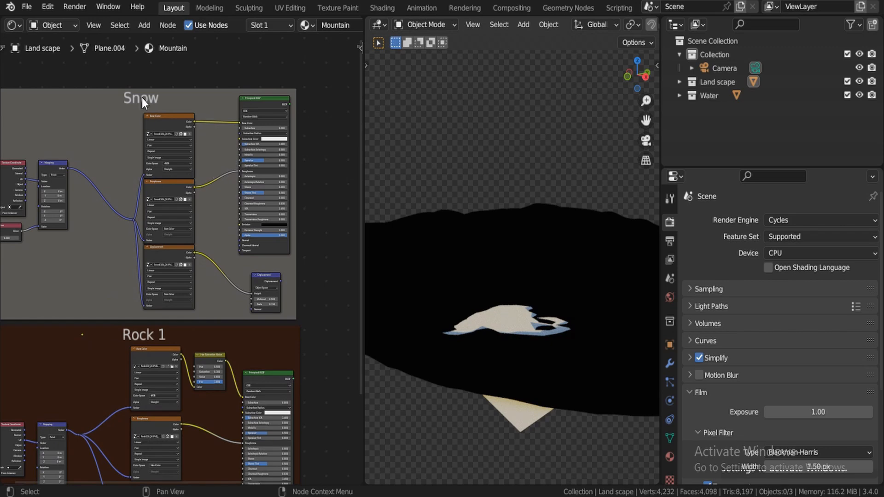
pyautogui.scroll(-3, 210, 138)
pyautogui.scroll(4, 204, 184)
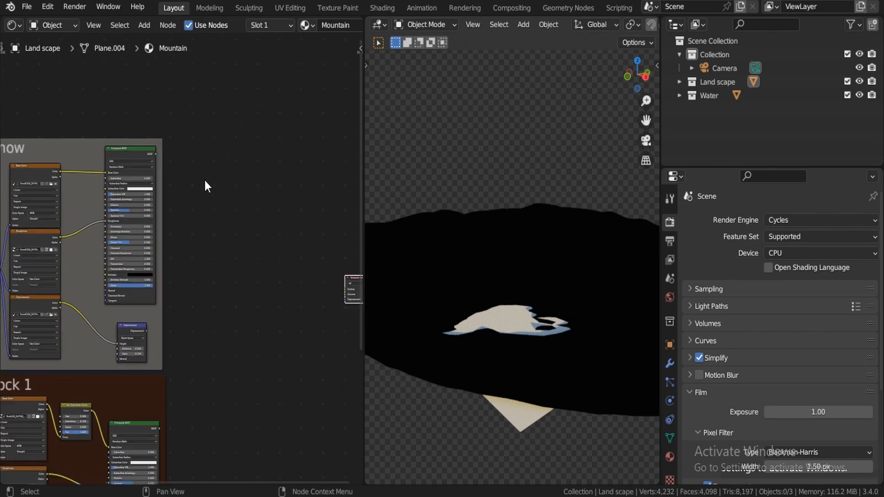
pyautogui.scroll(-2, 170, 240)
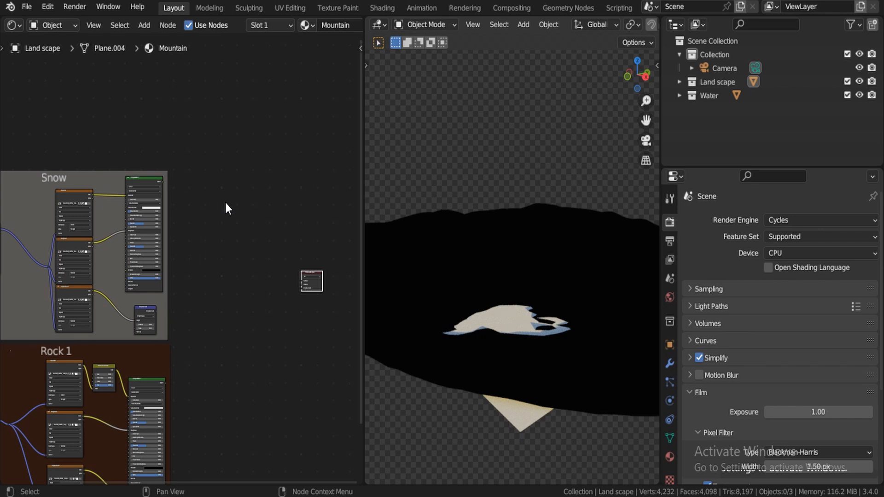
# - Add a Geometry node in the empty space beside the Snow frame and preview its Normal output through the Material Output
pyautogui.scroll(5, 226, 205)
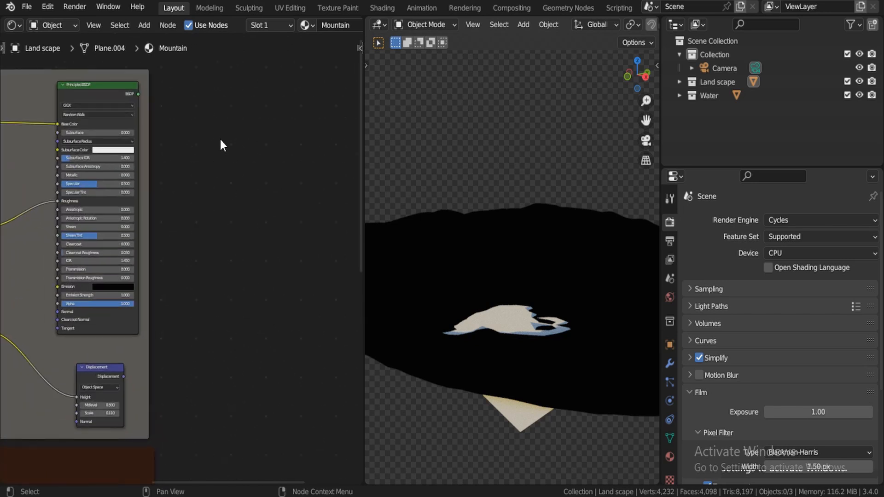
pyautogui.moveTo(277, 118); pyautogui.dragTo(212, 123, button='middle')
pyautogui.hotkey('shift', 'a')
pyautogui.click(212, 123)
pyautogui.write('ge')
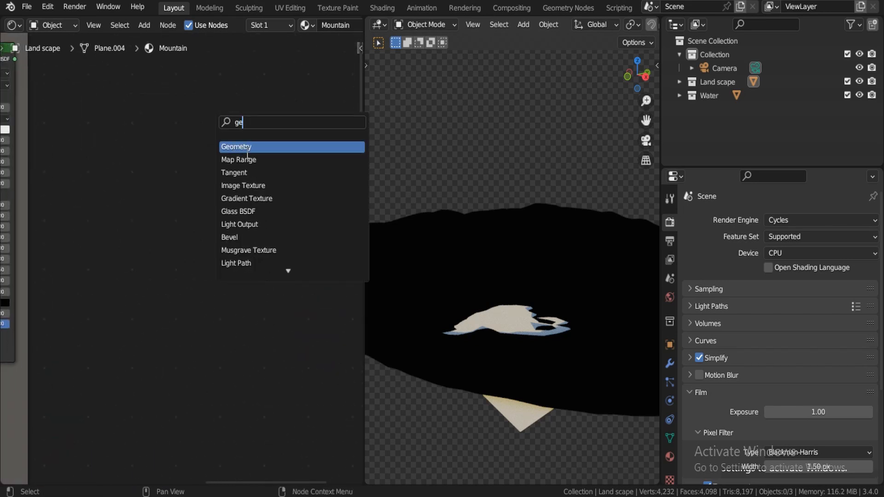
pyautogui.click(248, 150)
pyautogui.click(181, 178)
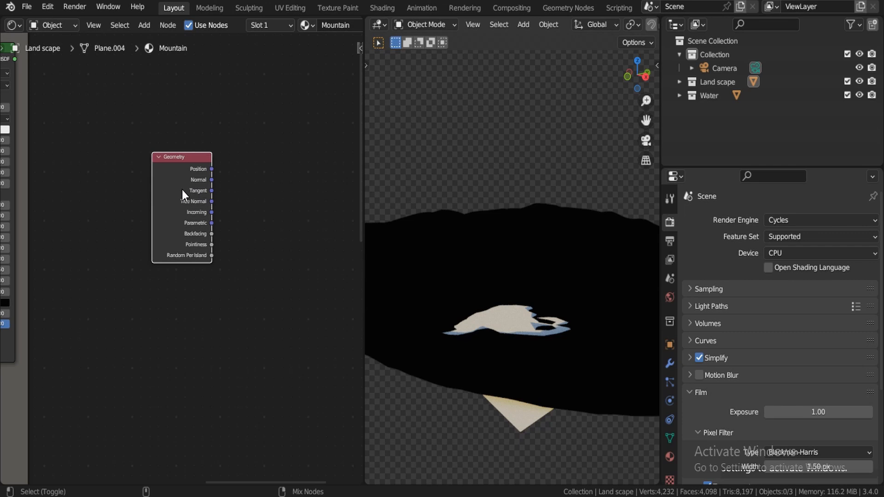
pyautogui.keyDown('ctrl'); pyautogui.keyDown('shift'); pyautogui.click(182, 189); pyautogui.keyUp('shift'); pyautogui.keyUp('ctrl')
# - Examine the Geometry node's Normal preview across the whole landscape from farther away and a higher angle
pyautogui.scroll(-3, 185, 196)
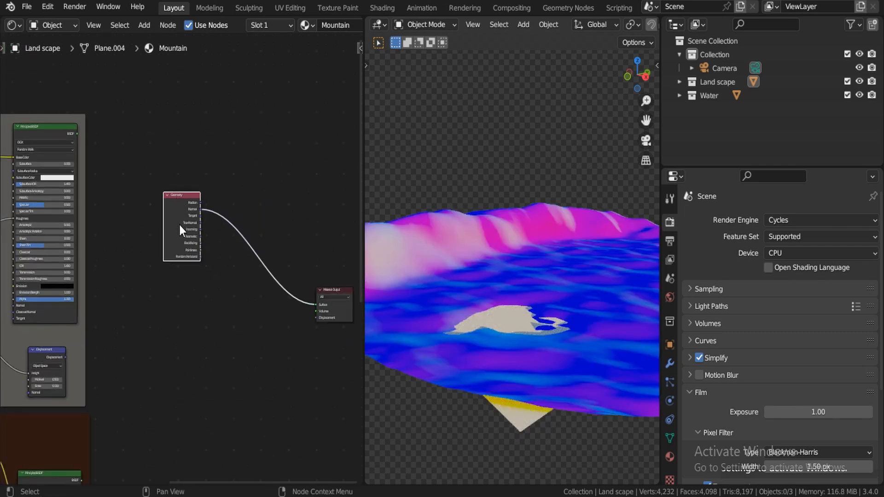
pyautogui.scroll(2, 179, 226)
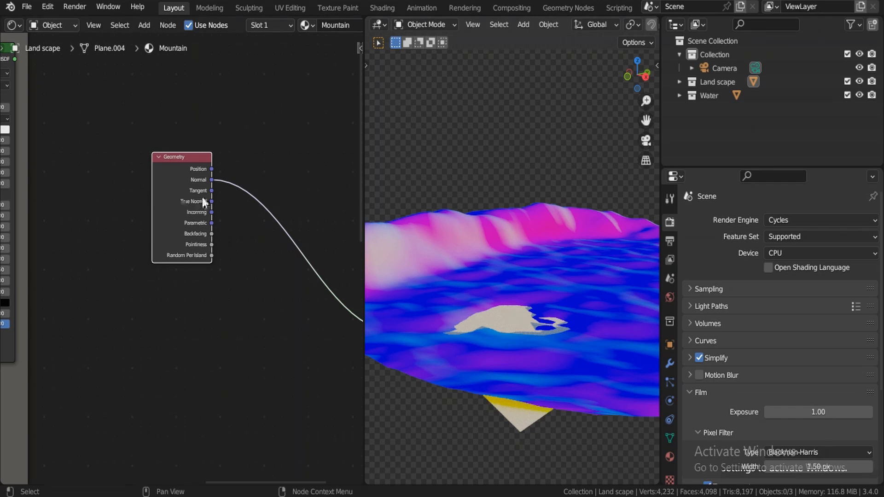
pyautogui.scroll(-3, 205, 201)
pyautogui.moveTo(189, 230); pyautogui.dragTo(161, 249, button='middle')
pyautogui.scroll(5, 162, 249)
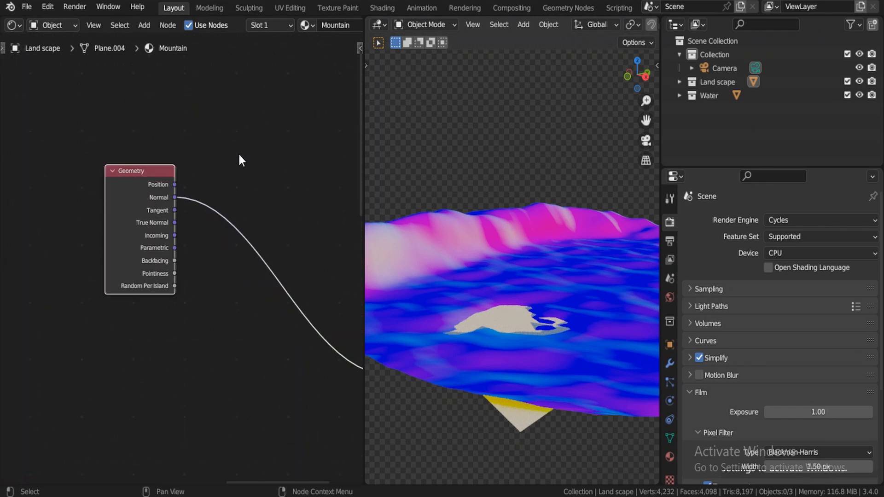
pyautogui.scroll(1, 213, 151)
pyautogui.scroll(-8, 560, 171)
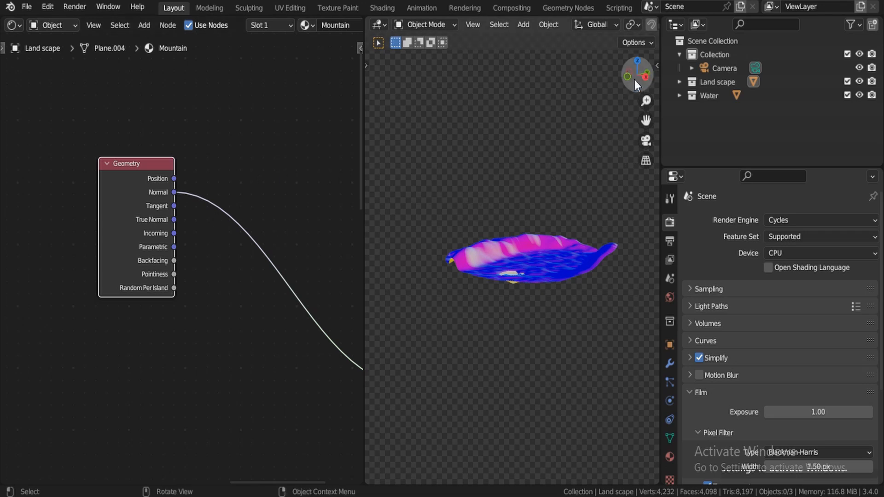
pyautogui.moveTo(638, 76)
pyautogui.mouseDown()
pyautogui.moveTo(631, 83)
pyautogui.moveTo(639, 76)
pyautogui.mouseUp()
pyautogui.scroll(1, 230, 143)
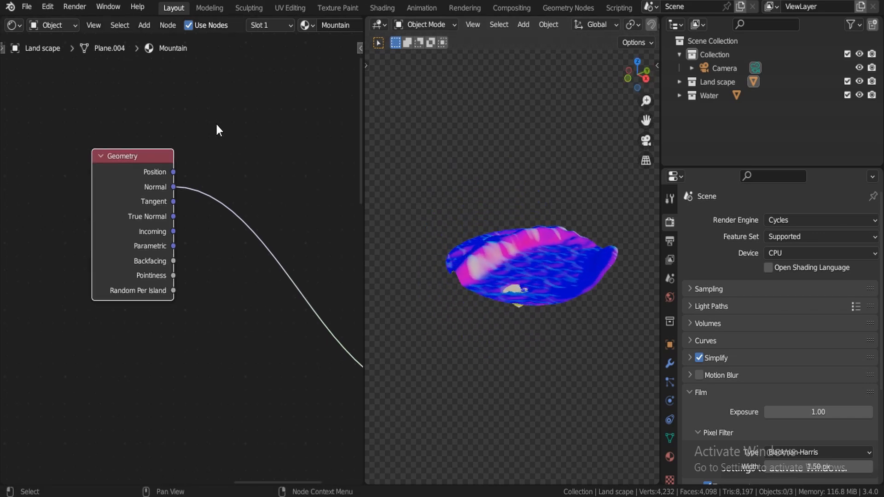
# - Insert a Separate XYZ node after the Geometry node's Normal output and preview its Z output through the Material Output
pyautogui.hotkey('shift', 'a')
pyautogui.click(217, 125)
pyautogui.write('sep')
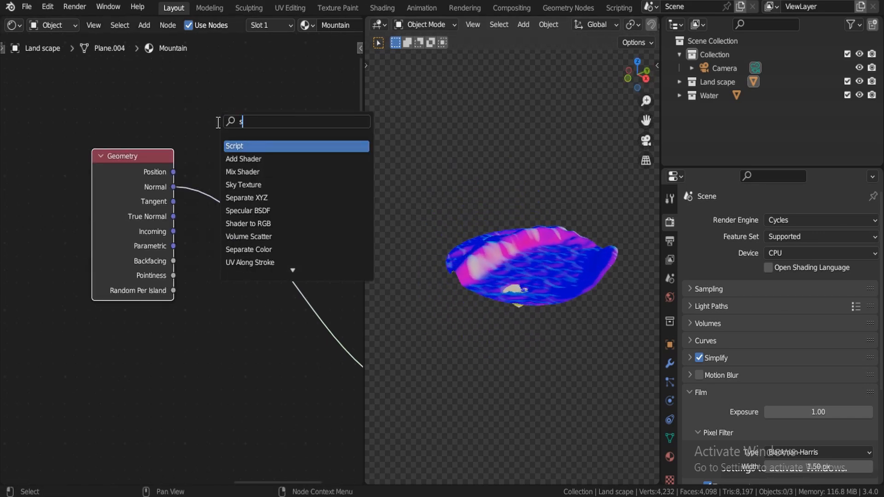
pyautogui.press('Return')
pyautogui.click(245, 190)
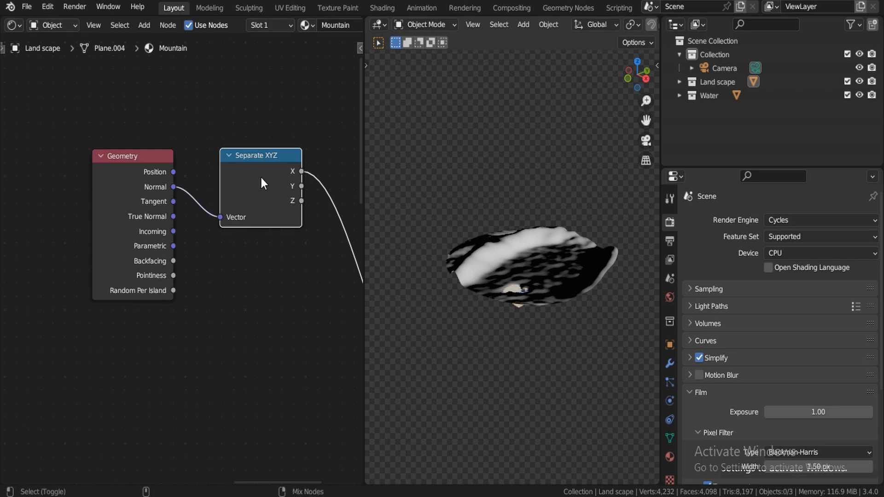
pyautogui.keyDown('ctrl'); pyautogui.keyDown('shift'); pyautogui.click(261, 177); pyautogui.keyUp('shift'); pyautogui.keyUp('ctrl')
pyautogui.keyDown('ctrl'); pyautogui.keyDown('shift'); pyautogui.click(262, 175); pyautogui.keyUp('shift'); pyautogui.keyUp('ctrl')
pyautogui.scroll(-1, 254, 218)
pyautogui.scroll(-1, 254, 220)
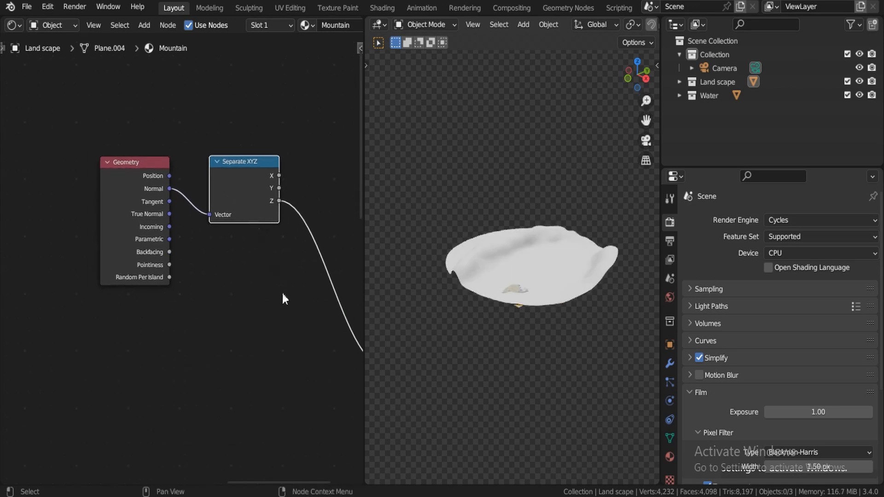
# - Move the Geometry and Separate XYZ nodes together farther away from the Material Output
pyautogui.moveTo(284, 294); pyautogui.dragTo(161, 156)
pyautogui.press('g')
pyautogui.click(118, 220)
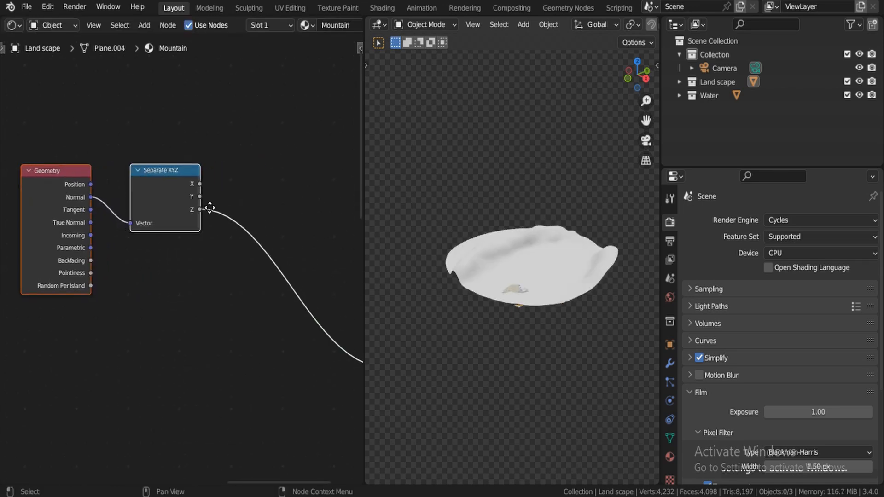
# - Insert a ColorRamp node on the link between the Separate XYZ node's Z output and the Material Output's Surface
pyautogui.moveTo(208, 207); pyautogui.dragTo(152, 192, button='middle')
pyautogui.hotkey('shift', 'a')
pyautogui.click(219, 146)
pyautogui.write('col')
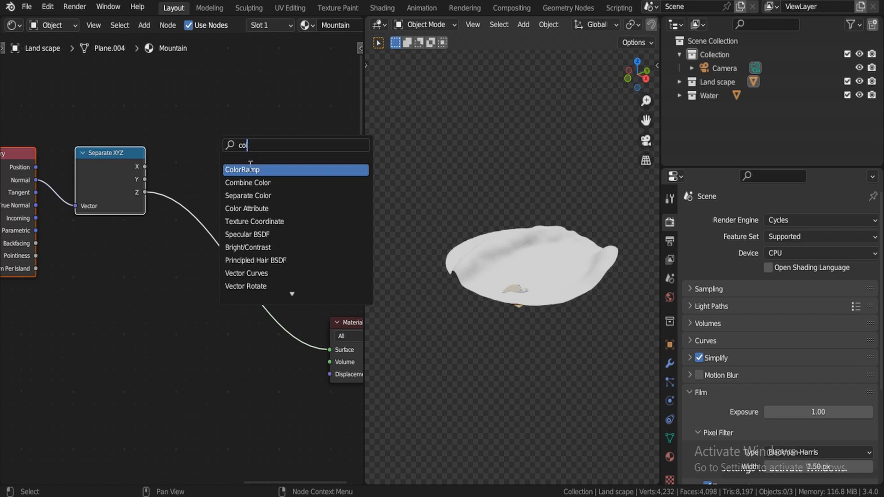
pyautogui.press('Return')
pyautogui.click(191, 217)
pyautogui.scroll(2, 236, 223)
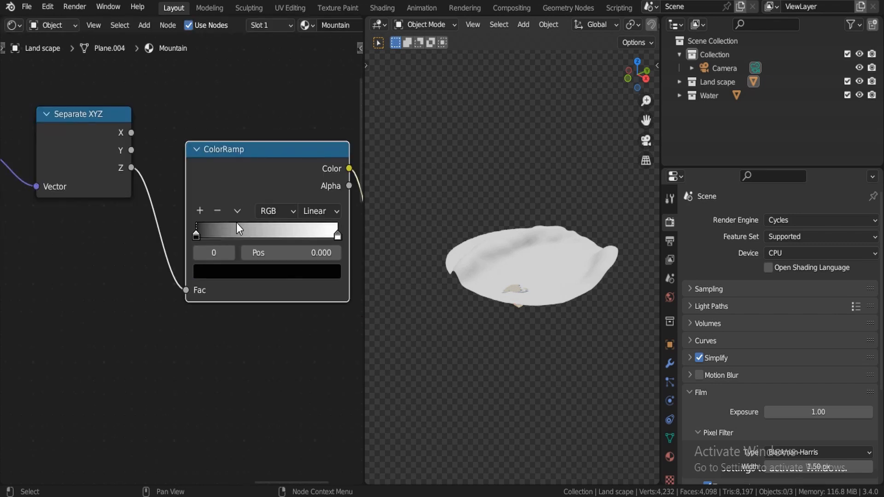
# - Flip the ColorRamp's gradient and set the black stop's position to 0.766
pyautogui.click(237, 212)
pyautogui.click(255, 228)
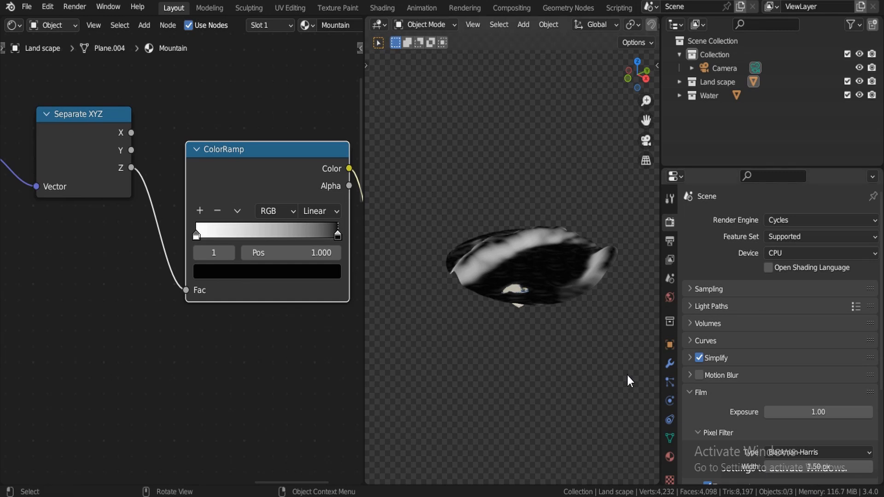
pyautogui.moveTo(333, 236); pyautogui.dragTo(297, 235)
pyautogui.click(304, 249)
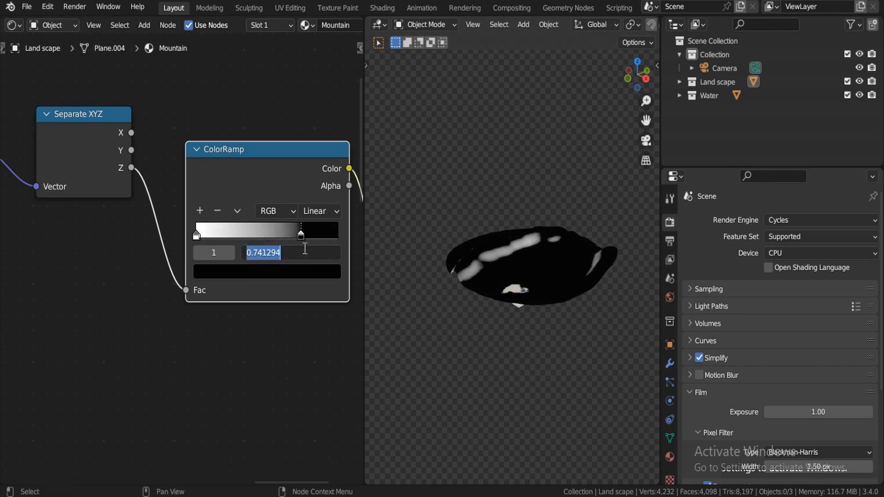
pyautogui.write('.')
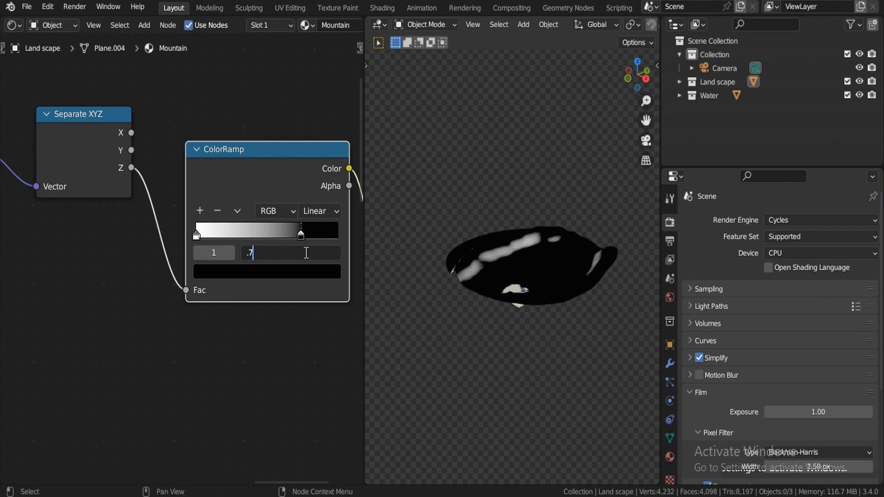
pyautogui.write('766')
pyautogui.press('Return')
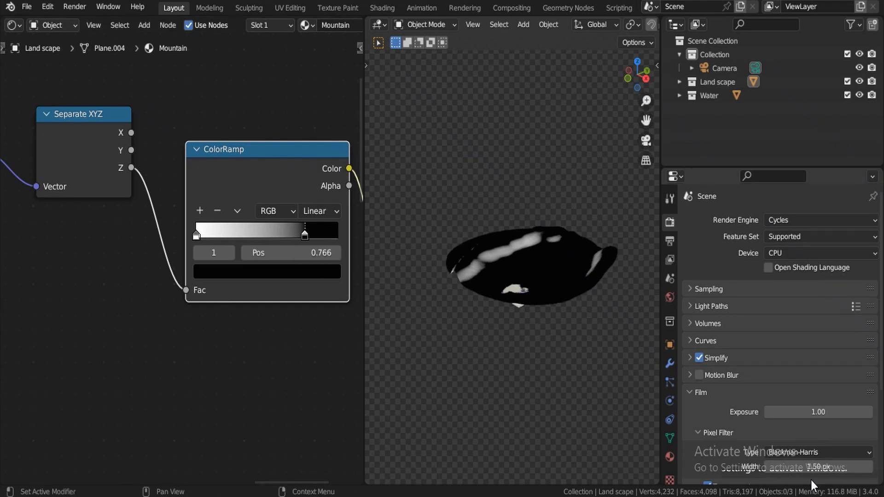
# - Move the ColorRamp node closer to Separate XYZ and set its white stop's position to 0.338
pyautogui.scroll(1, 203, 208)
pyautogui.click(199, 230)
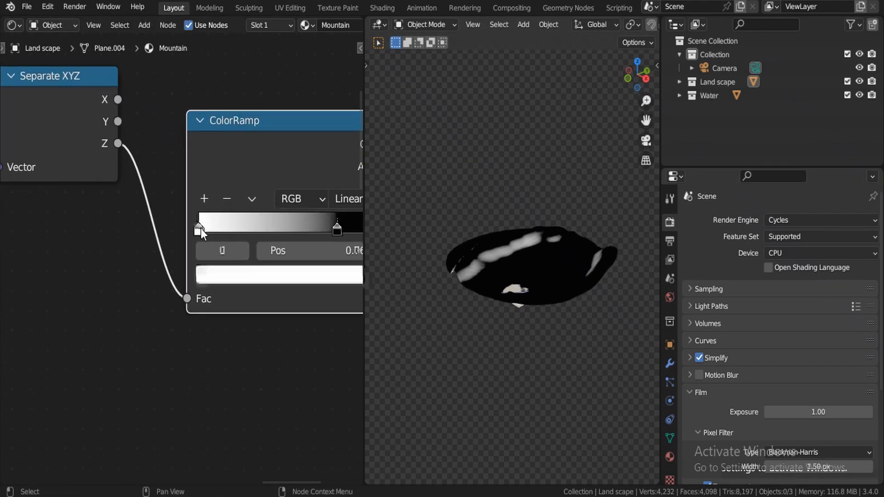
pyautogui.press('g')
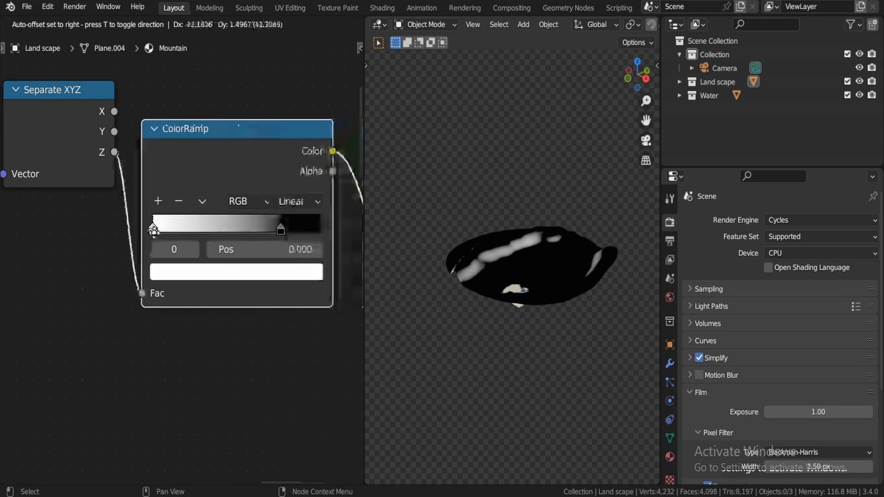
pyautogui.click(161, 229)
pyautogui.moveTo(160, 230); pyautogui.dragTo(201, 229)
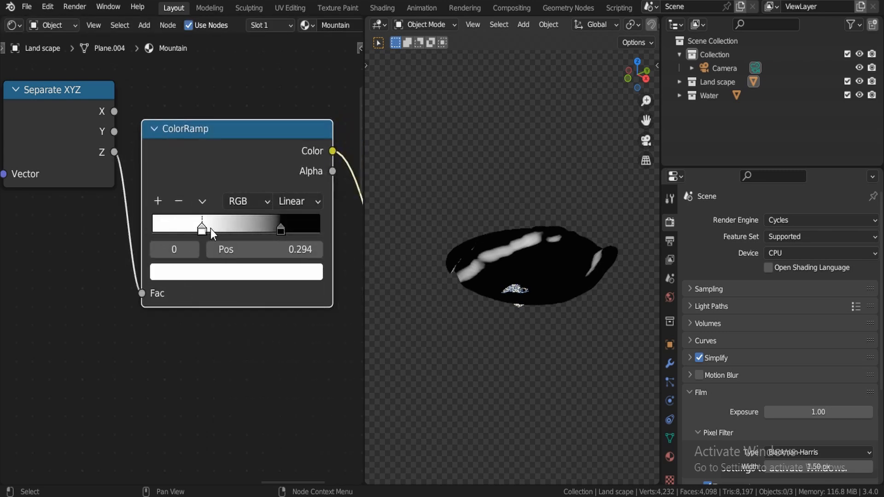
pyautogui.moveTo(249, 250); pyautogui.dragTo(265, 249)
pyautogui.click(265, 251)
pyautogui.press('BackSpace')
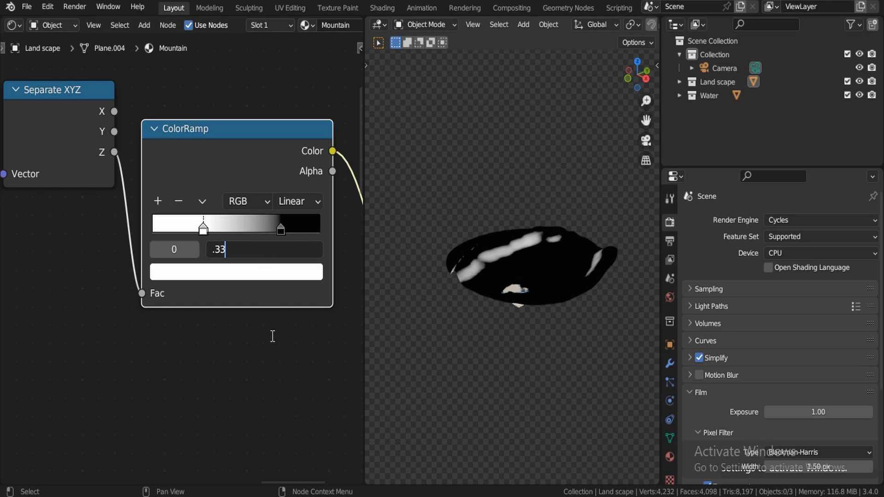
pyautogui.press('Return')
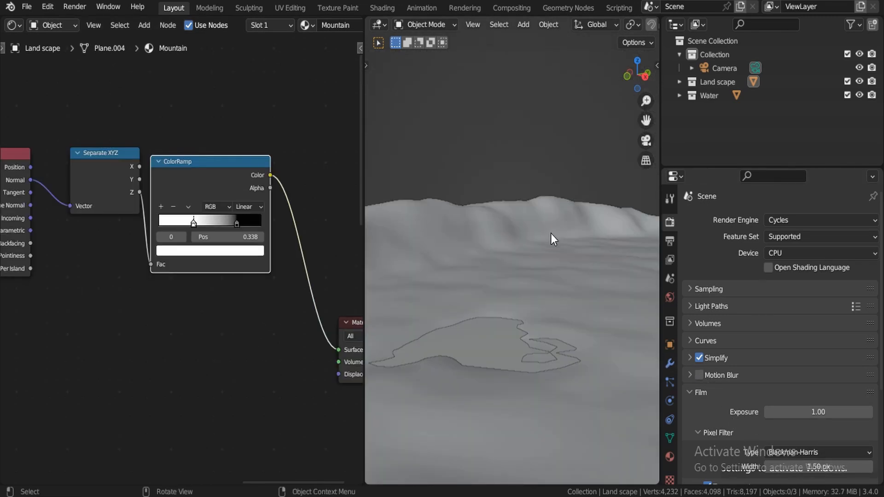
# - Switch the 3D viewport to Rendered shading
pyautogui.press('z')
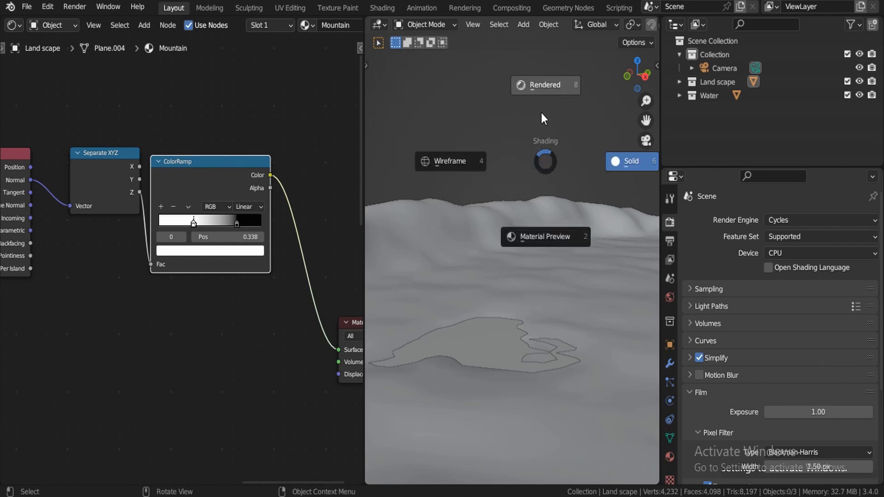
pyautogui.click(547, 95)
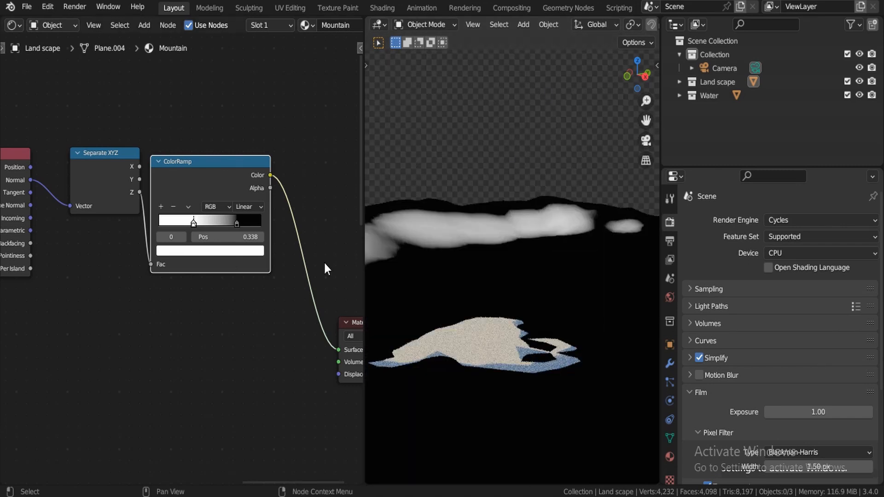
# - Add a Texture Coordinate node below the Geometry node
pyautogui.scroll(-3, 132, 288)
pyautogui.moveTo(142, 271); pyautogui.dragTo(230, 205, button='middle')
pyautogui.scroll(2, 241, 170)
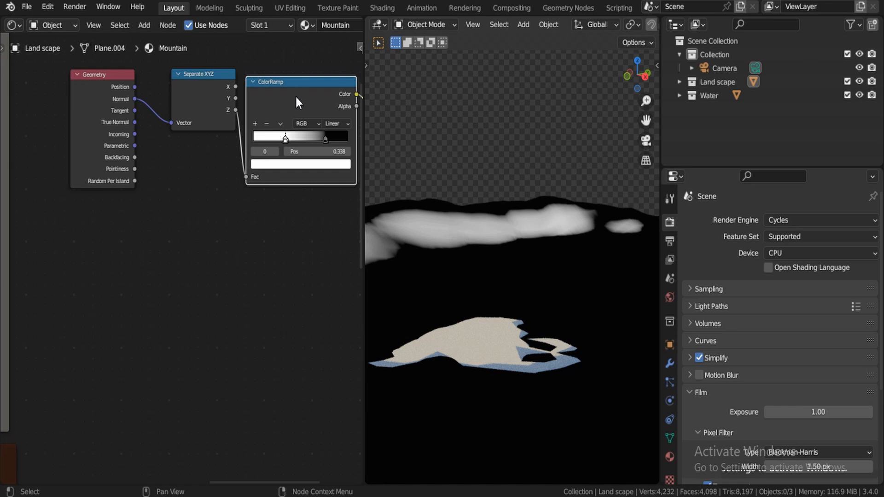
pyautogui.scroll(-1, 213, 254)
pyautogui.scroll(2, 209, 197)
pyautogui.hotkey('shift', 'a')
pyautogui.click(193, 175)
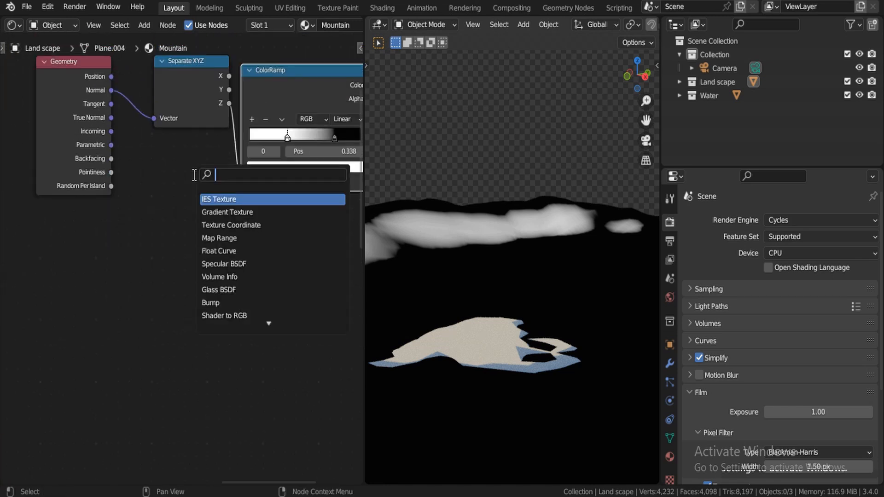
pyautogui.write('coo')
pyautogui.press('Return')
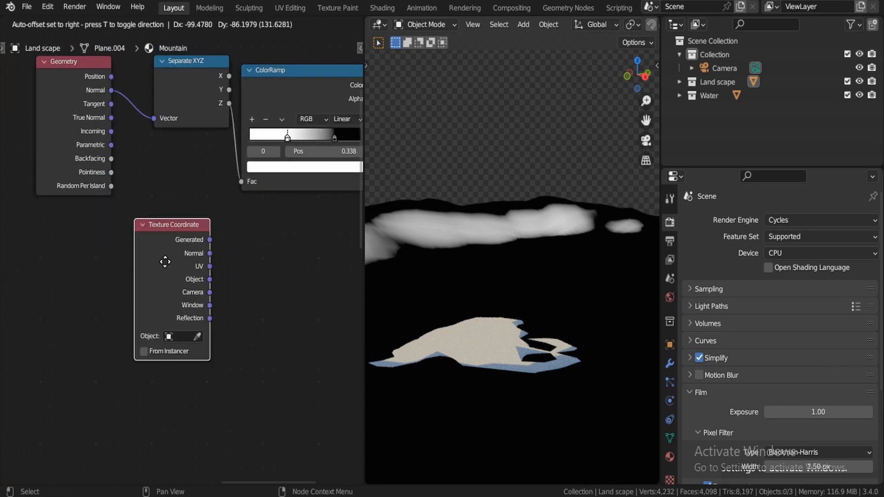
pyautogui.click(93, 269)
# - Add a Noise Texture node beside the Texture Coordinate node and link the Object output to its Vector input
pyautogui.hotkey('shift', 'a')
pyautogui.click(164, 221)
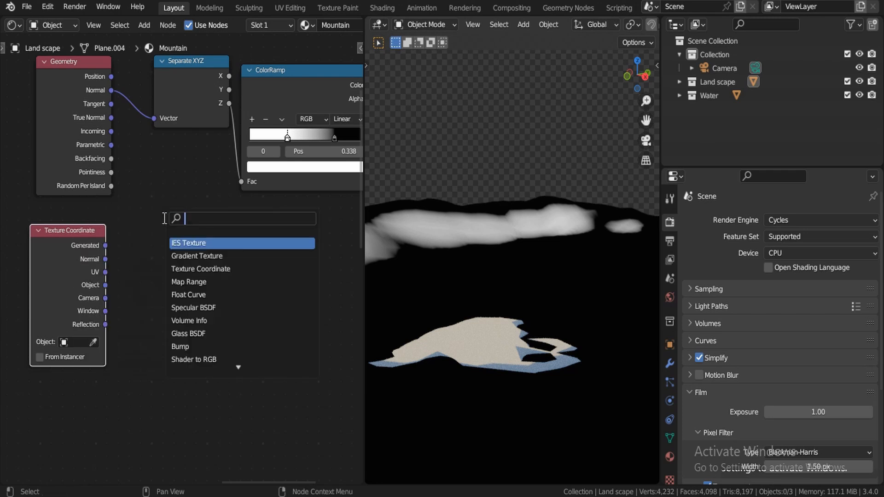
pyautogui.write('no')
pyautogui.press('Return')
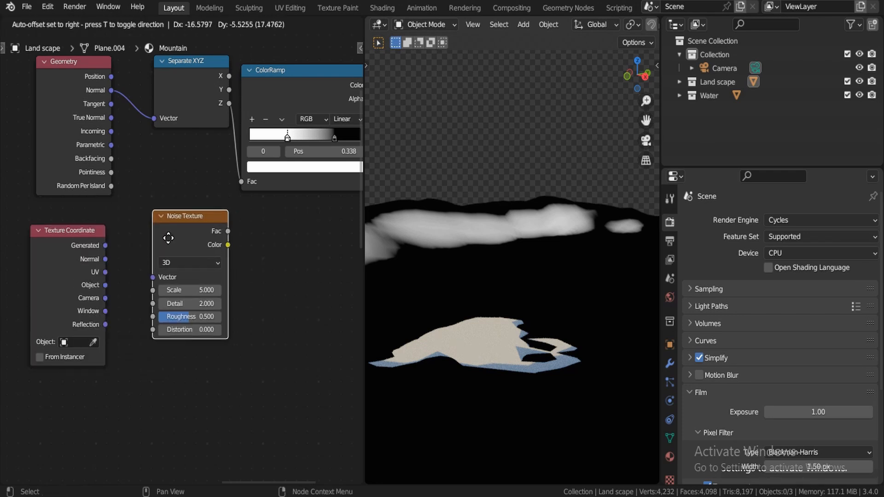
pyautogui.click(127, 267)
pyautogui.moveTo(106, 285); pyautogui.dragTo(142, 276)
pyautogui.moveTo(178, 224); pyautogui.dragTo(181, 237)
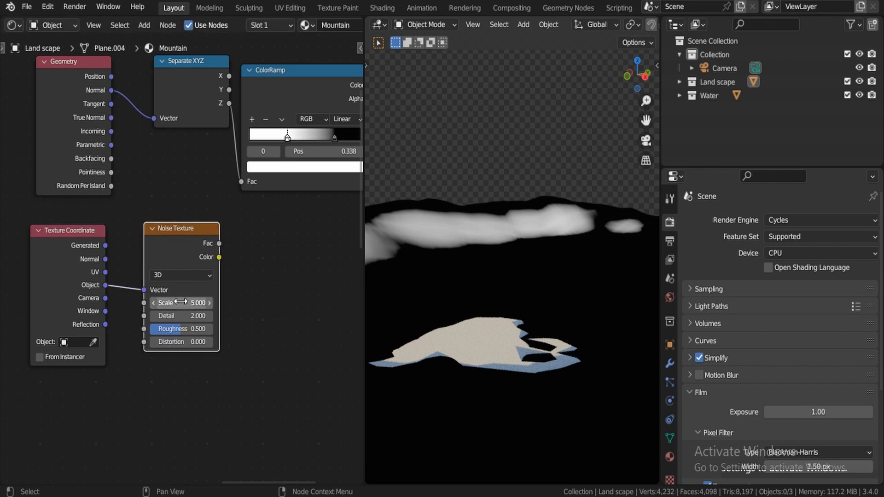
# - Preview the Noise Texture on the landscape surface and set its scale to 1.6
pyautogui.click(181, 303)
pyautogui.click(210, 242)
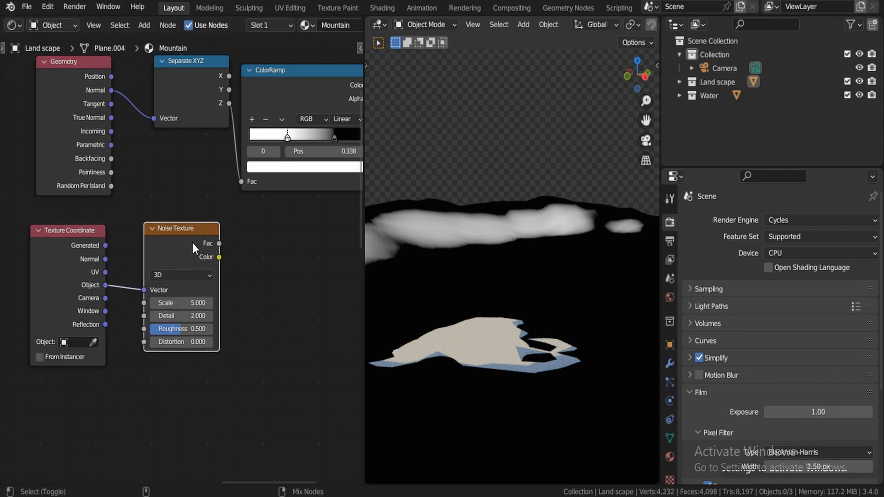
pyautogui.keyDown('ctrl'); pyautogui.keyDown('shift'); pyautogui.click(191, 242); pyautogui.keyUp('shift'); pyautogui.keyUp('ctrl')
pyautogui.click(190, 303)
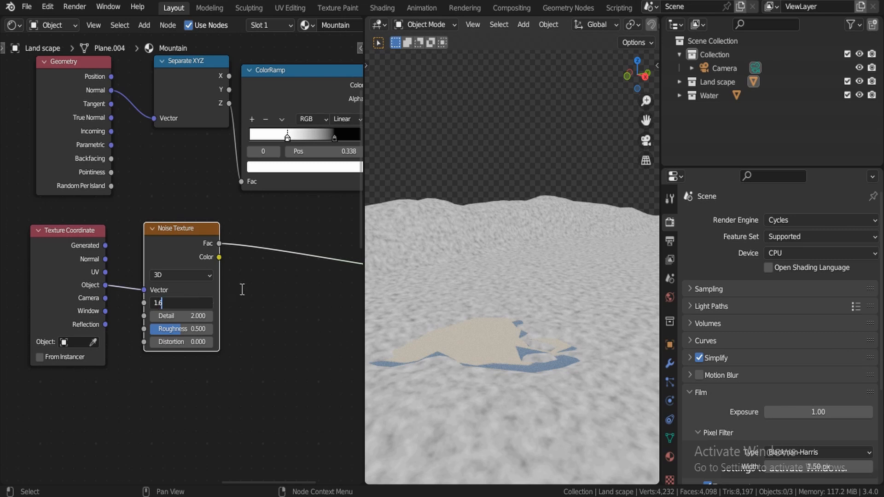
pyautogui.write('1.6')
pyautogui.press('Return')
# - Set the Noise Texture's detail to 8 and its roughness to 0.7
pyautogui.click(186, 316)
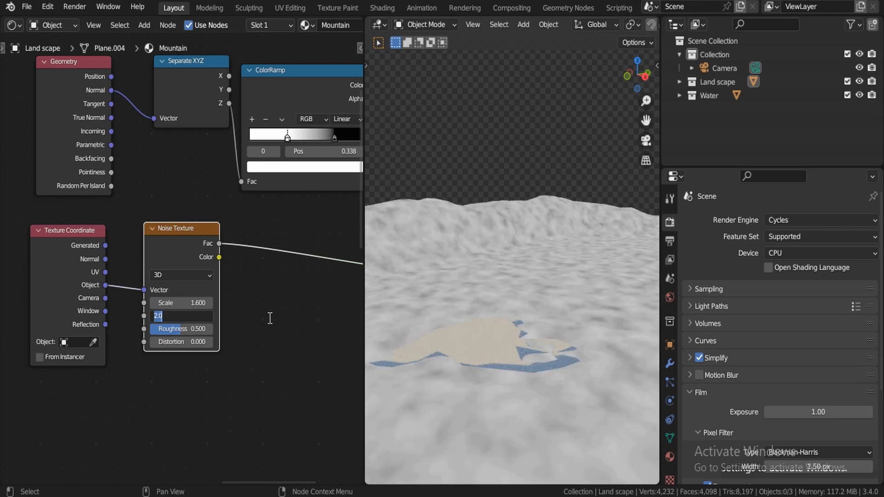
pyautogui.write('8')
pyautogui.press('Return')
pyautogui.scroll(2, 198, 331)
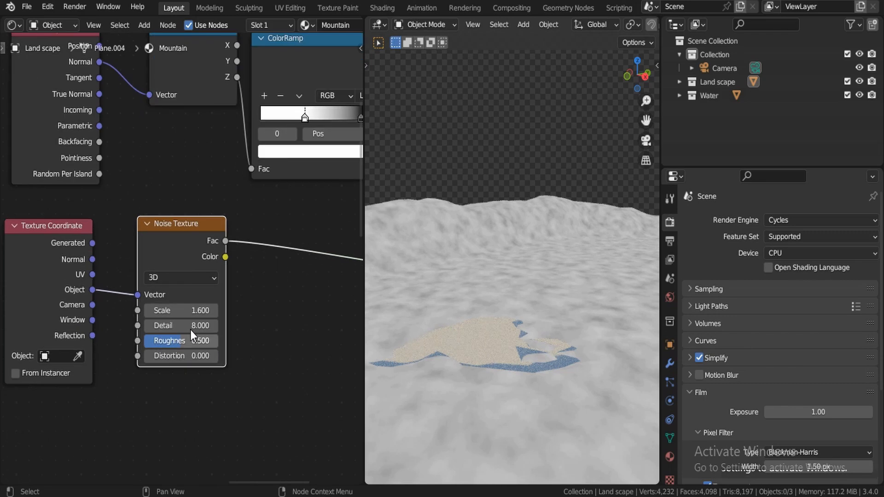
pyautogui.click(205, 366)
pyautogui.write('.')
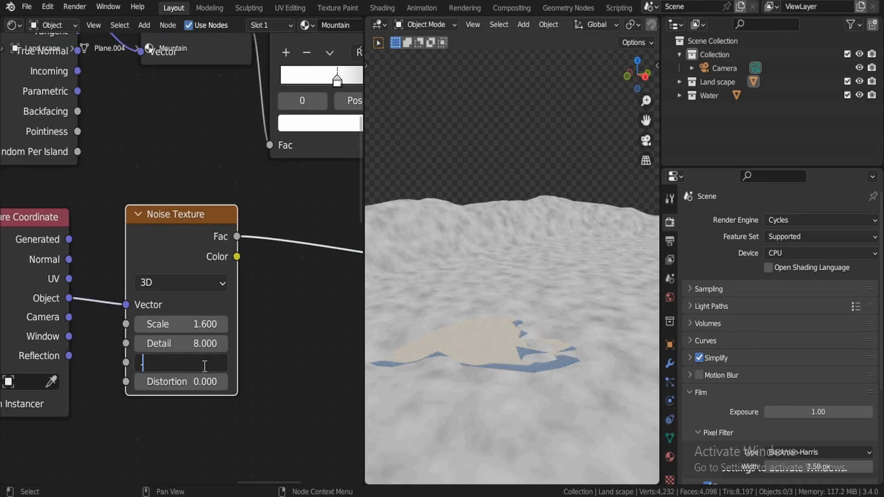
pyautogui.write('7')
pyautogui.press('Return')
pyautogui.scroll(-4, 251, 305)
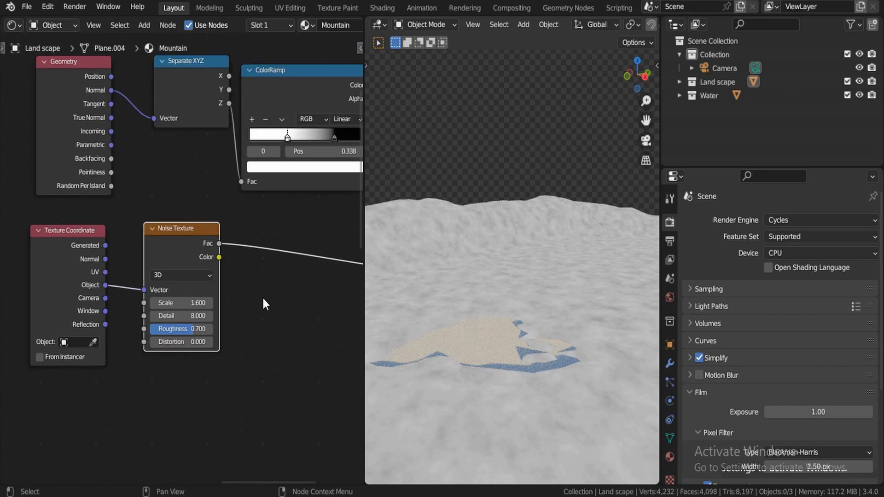
# - Insert a ColorRamp node on the link between the Noise Texture and Material Output
pyautogui.scroll(1, 258, 222)
pyautogui.hotkey('shift', 'a')
pyautogui.click(259, 222)
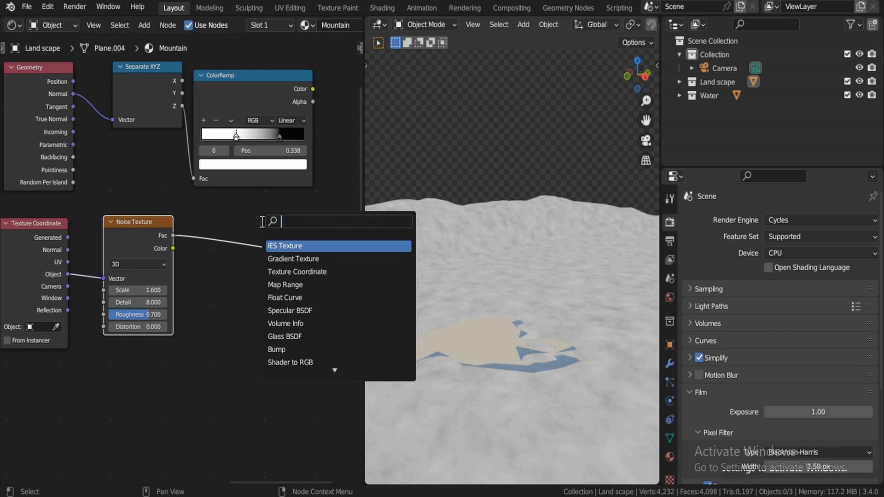
pyautogui.write('m')
pyautogui.press('BackSpace')
pyautogui.write('colo')
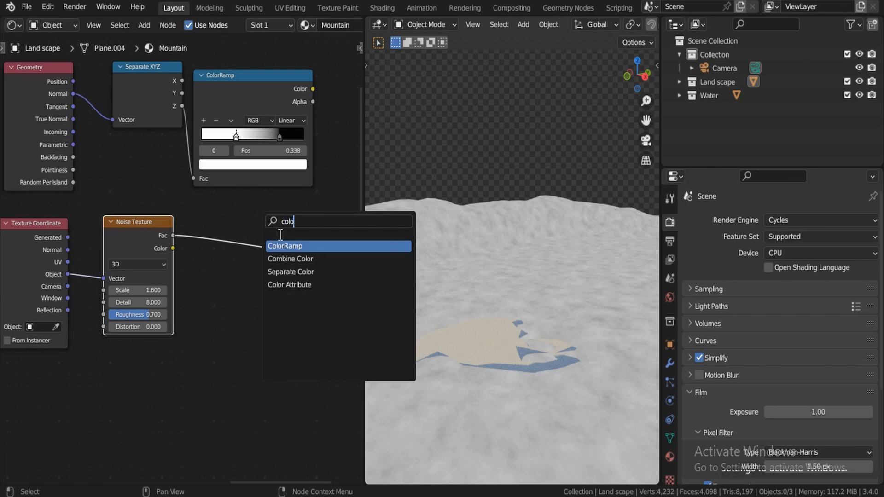
pyautogui.click(288, 247)
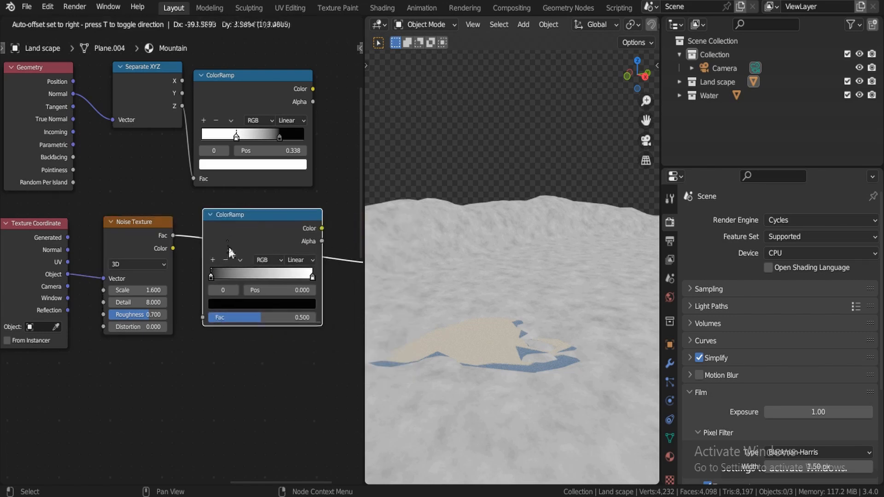
pyautogui.click(239, 252)
# - Tighten the noise ColorRamp's contrast with the black stop at 0.493 and the white stop at 0.708, moving the node closer to Noise Texture
pyautogui.scroll(2, 240, 272)
pyautogui.moveTo(236, 281); pyautogui.dragTo(281, 284)
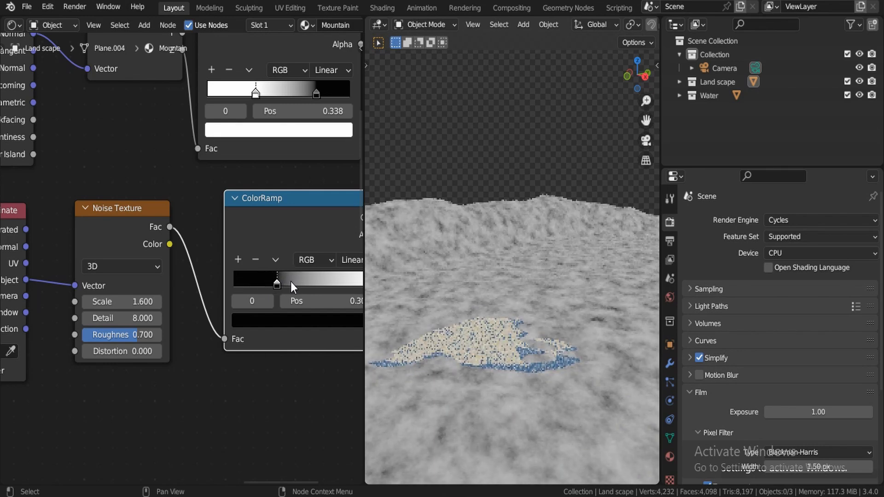
pyautogui.moveTo(289, 206); pyautogui.dragTo(260, 207)
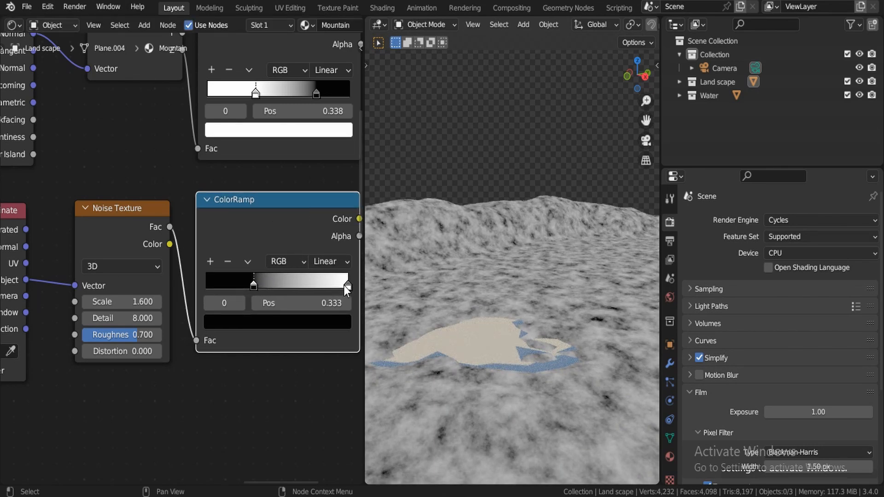
pyautogui.moveTo(348, 285); pyautogui.dragTo(318, 285)
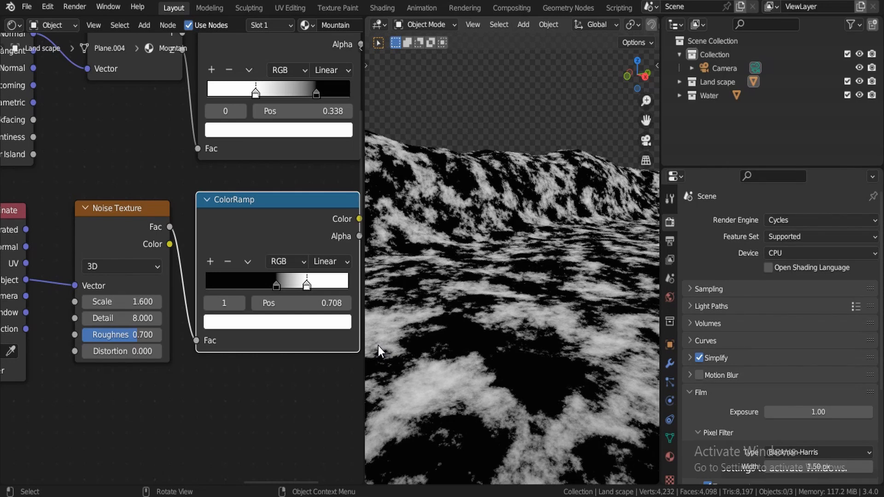
pyautogui.scroll(4, 354, 353)
pyautogui.scroll(-1, 295, 426)
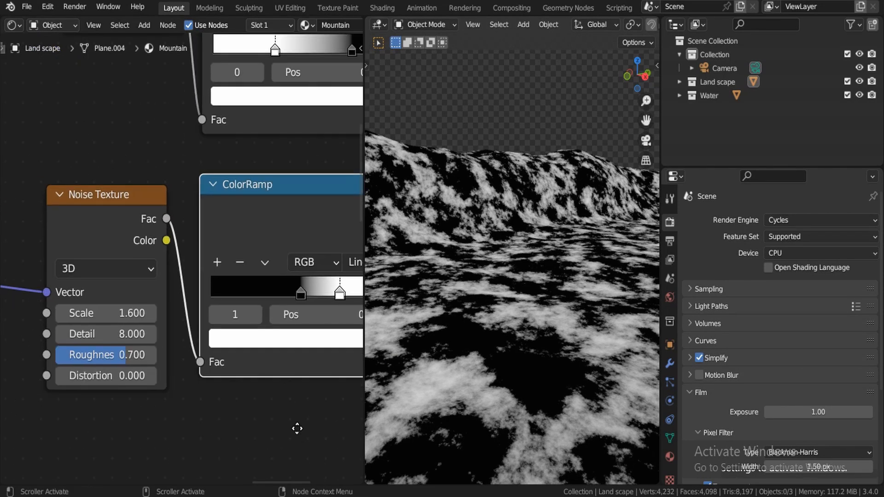
# - Examine the exact positions of the black and white stops on the noise ColorRamp
pyautogui.moveTo(298, 429); pyautogui.dragTo(163, 434, button='middle')
pyautogui.scroll(1, 187, 388)
pyautogui.scroll(3, 173, 331)
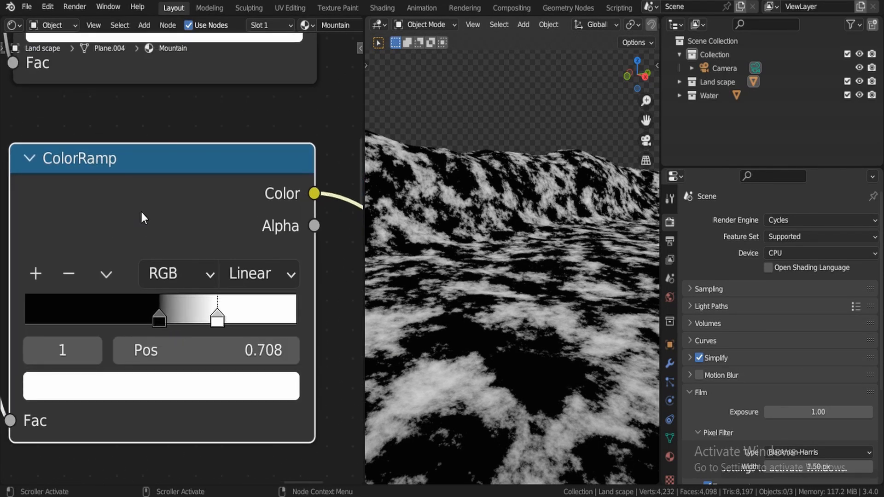
pyautogui.click(159, 318)
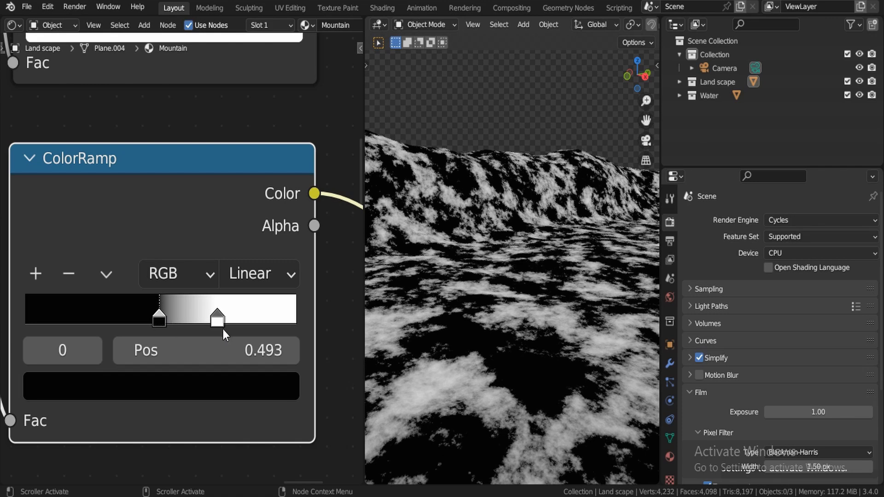
pyautogui.click(248, 352)
pyautogui.click(319, 352)
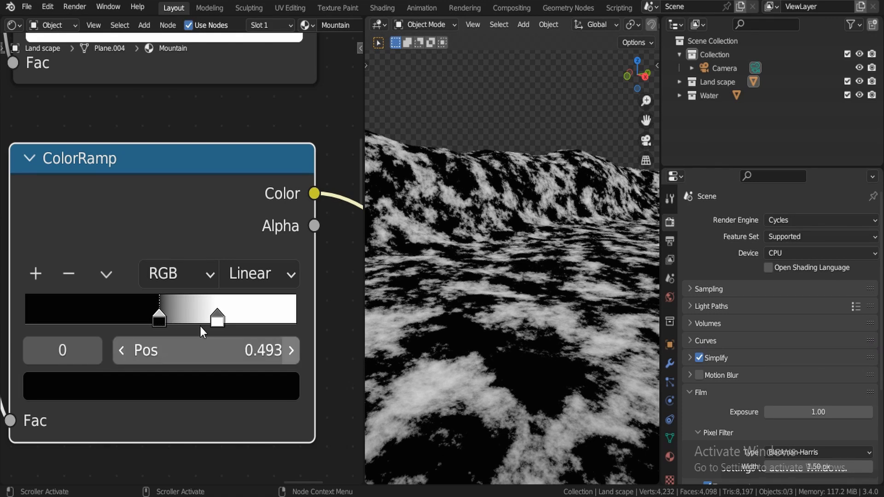
pyautogui.click(201, 321)
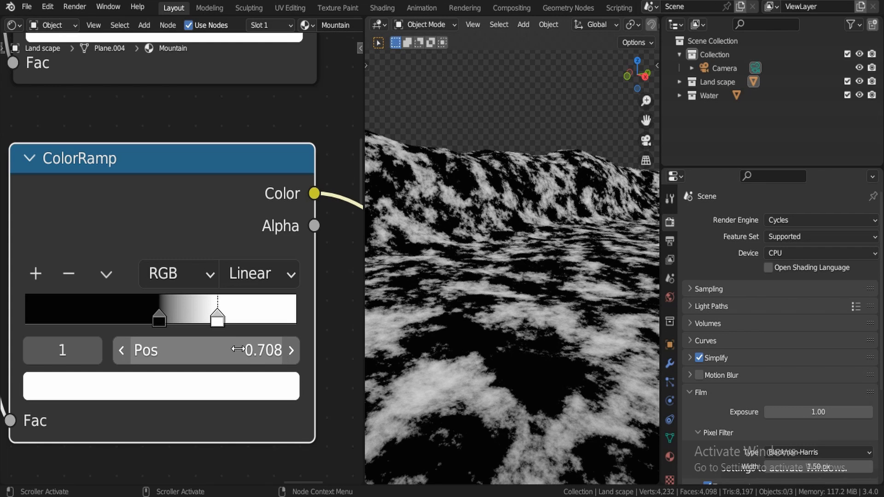
pyautogui.scroll(-8, 233, 348)
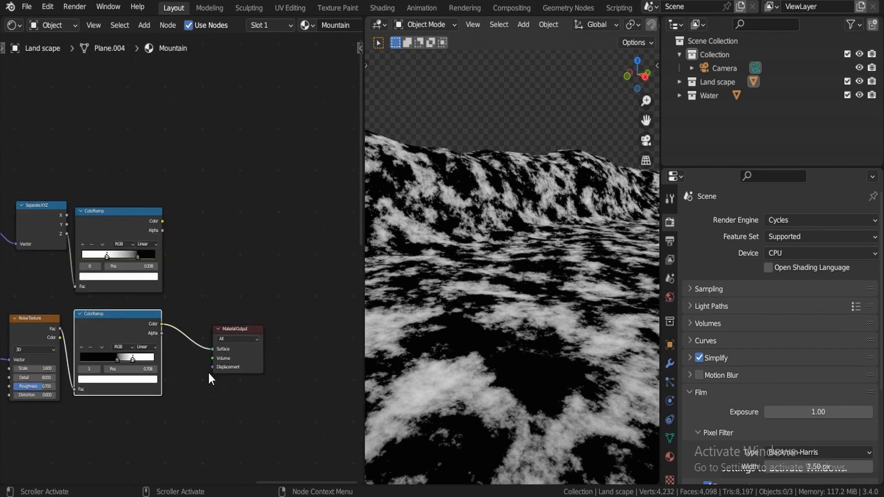
# - Move Material Output further from the ramps and add a Mix node in the gap
pyautogui.moveTo(233, 375); pyautogui.dragTo(275, 340)
pyautogui.scroll(3, 226, 209)
pyautogui.hotkey('shift', 'a')
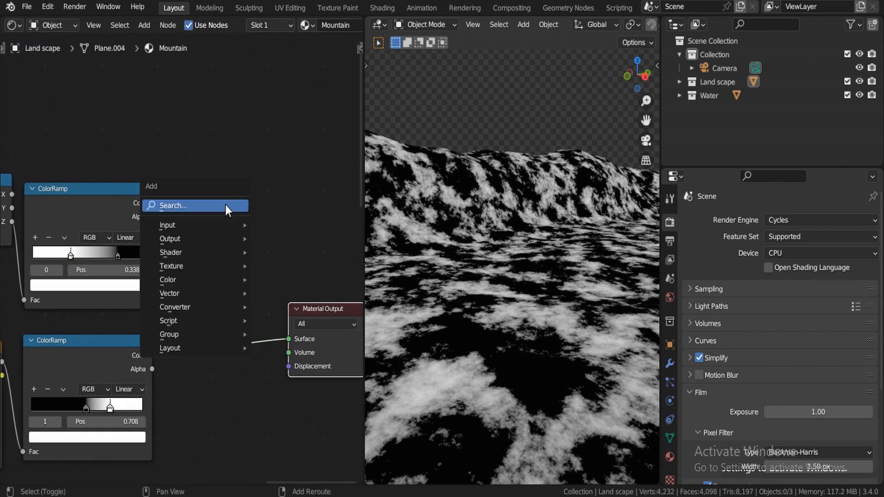
pyautogui.click(227, 205)
pyautogui.write('mix')
pyautogui.press('Return')
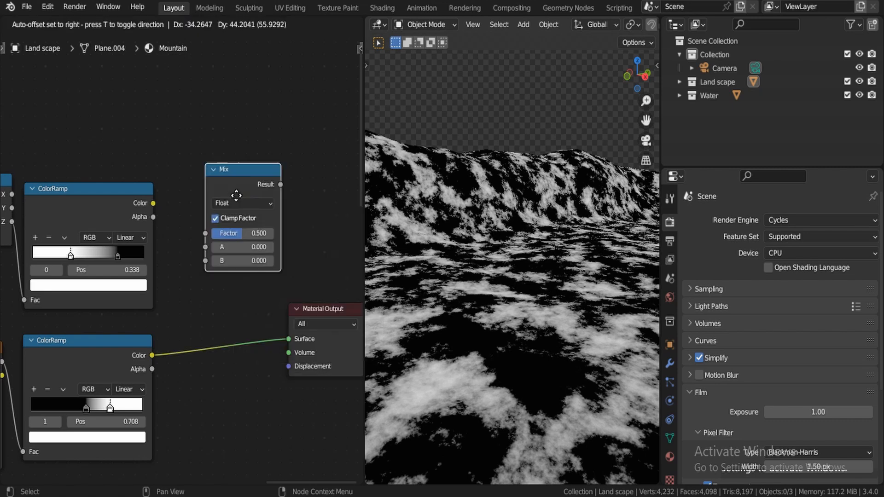
pyautogui.click(240, 209)
# - Set the Mix node's data type to Color and its blend mode to Multiply
pyautogui.click(240, 203)
pyautogui.click(239, 220)
pyautogui.click(242, 214)
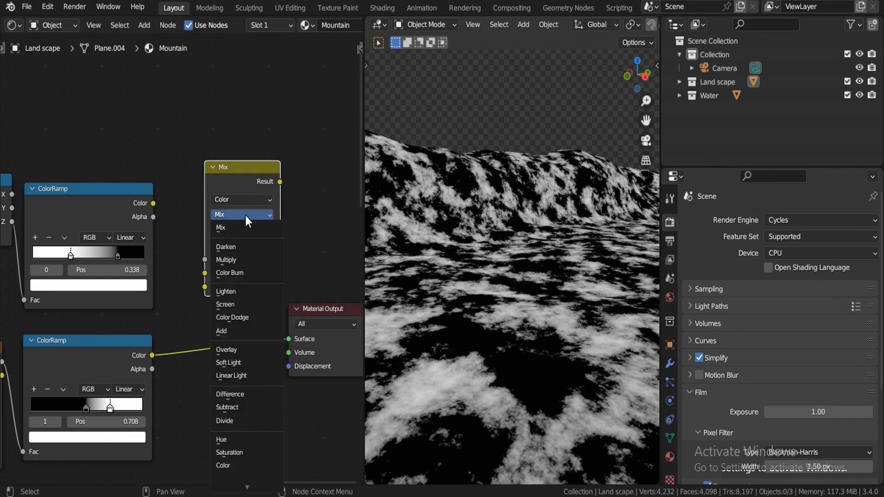
pyautogui.click(229, 260)
# - Place the Multiply node before Material Output, linking the slope ColorRamp's Color to A and the noise ColorRamp's Color to B
pyautogui.moveTo(235, 181); pyautogui.dragTo(240, 245)
pyautogui.moveTo(153, 203); pyautogui.dragTo(210, 339)
pyautogui.moveTo(158, 353); pyautogui.dragTo(211, 353)
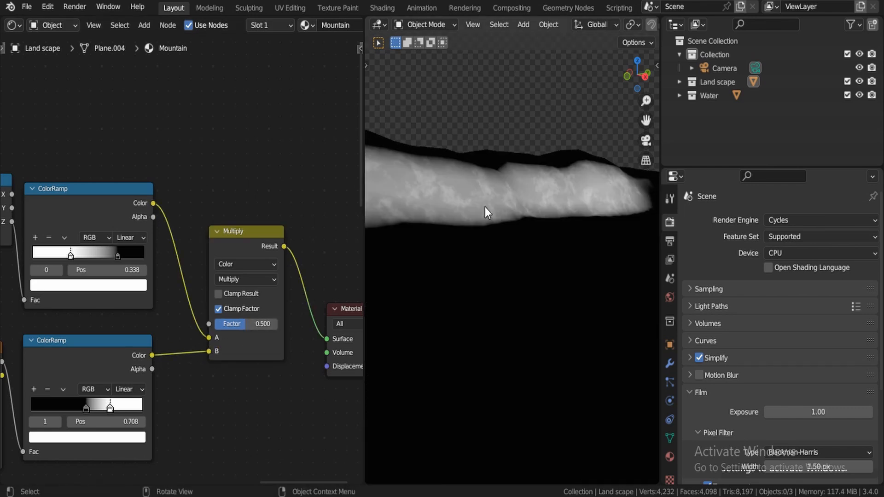
# - Set the Multiply node's factor to 1 and check the mask on the landscape
pyautogui.scroll(-3, 508, 217)
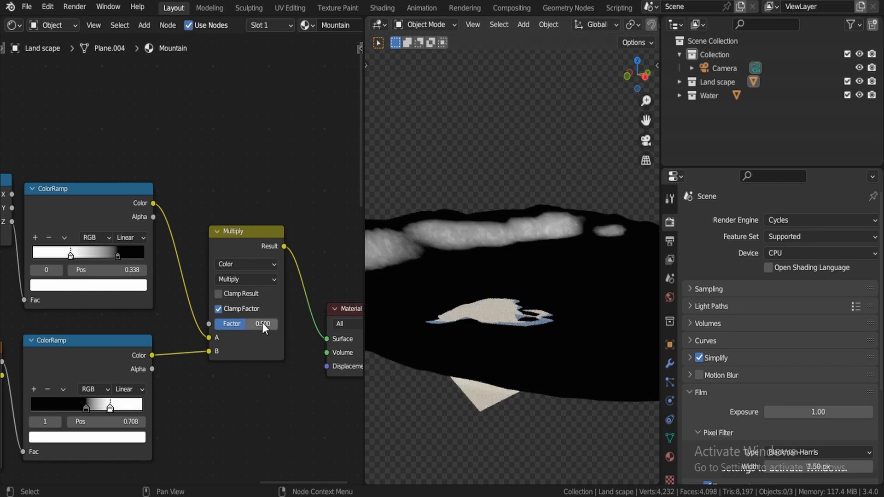
pyautogui.scroll(2, 270, 358)
pyautogui.moveTo(259, 342); pyautogui.dragTo(302, 342)
pyautogui.scroll(4, 491, 197)
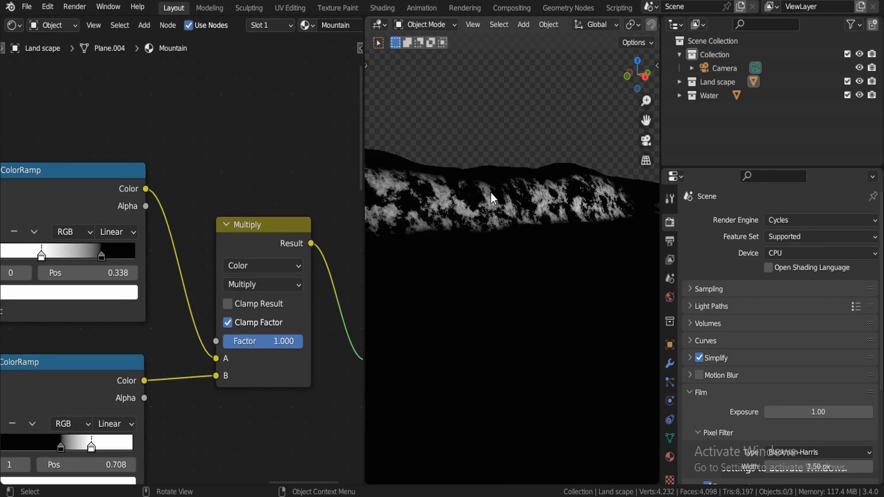
# - Maximize the node editor with the Snow, Rock 1 and mask nodes in view
pyautogui.scroll(-6, 261, 295)
pyautogui.moveTo(315, 333); pyautogui.dragTo(213, 252, button='middle')
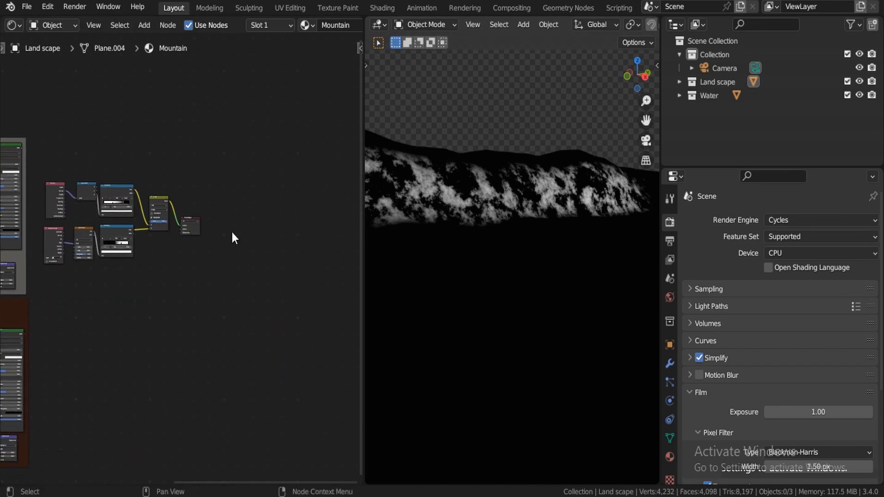
pyautogui.scroll(1, 233, 237)
pyautogui.scroll(-4, 104, 218)
pyautogui.moveTo(105, 218); pyautogui.dragTo(170, 239, button='middle')
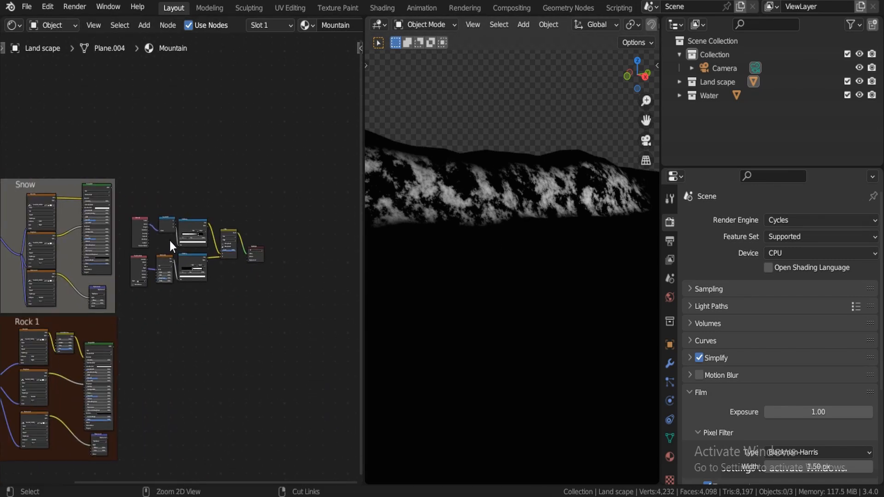
pyautogui.hotkey('ctrl', 'space')
# - Select all the mask nodes up to Multiply, excluding Material Output, and join them in a new frame
pyautogui.scroll(3, 233, 222)
pyautogui.scroll(-1, 234, 222)
pyautogui.moveTo(261, 218); pyautogui.dragTo(223, 203, button='middle')
pyautogui.scroll(1, 223, 203)
pyautogui.scroll(3, 442, 251)
pyautogui.scroll(-2, 441, 245)
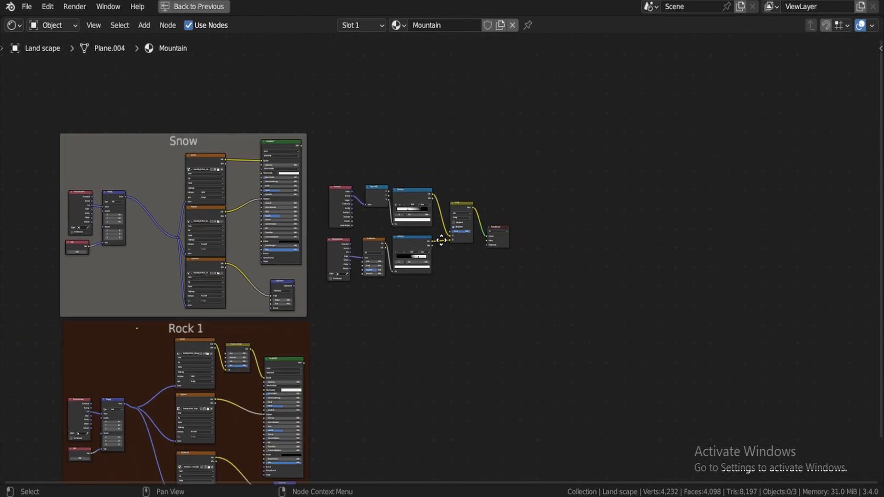
pyautogui.moveTo(441, 237); pyautogui.dragTo(432, 236, button='middle')
pyautogui.moveTo(464, 299); pyautogui.dragTo(324, 145)
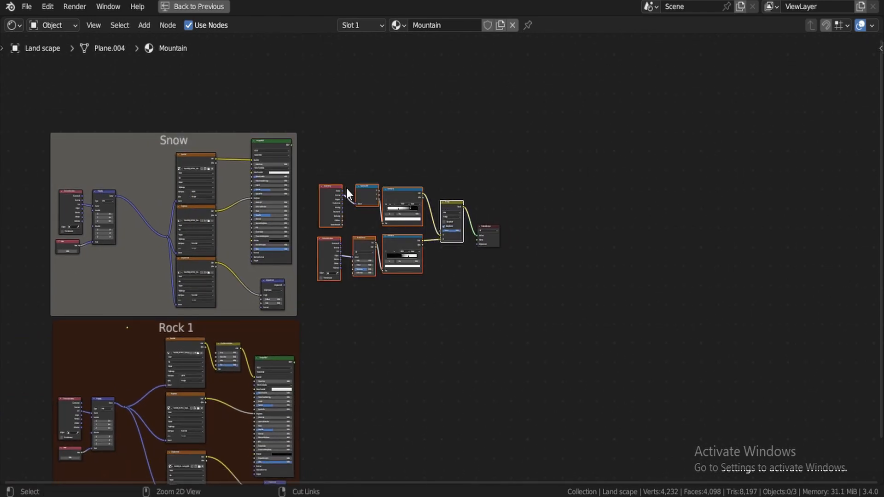
pyautogui.hotkey('ctrl', 'j')
# - Label the new frame around the mask nodes "Mask 1"
pyautogui.scroll(2, 424, 185)
pyautogui.moveTo(424, 185); pyautogui.dragTo(448, 160, button='middle')
pyautogui.moveTo(443, 159); pyautogui.dragTo(448, 160)
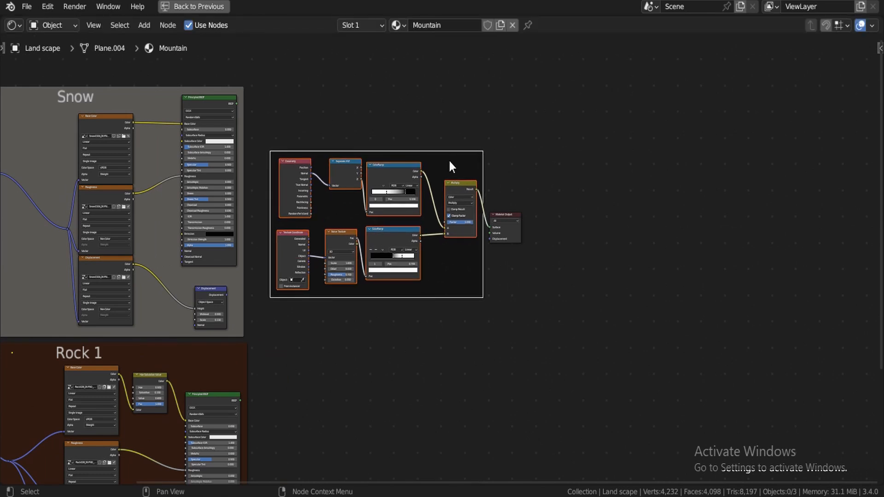
pyautogui.click(448, 156)
pyautogui.press('F2')
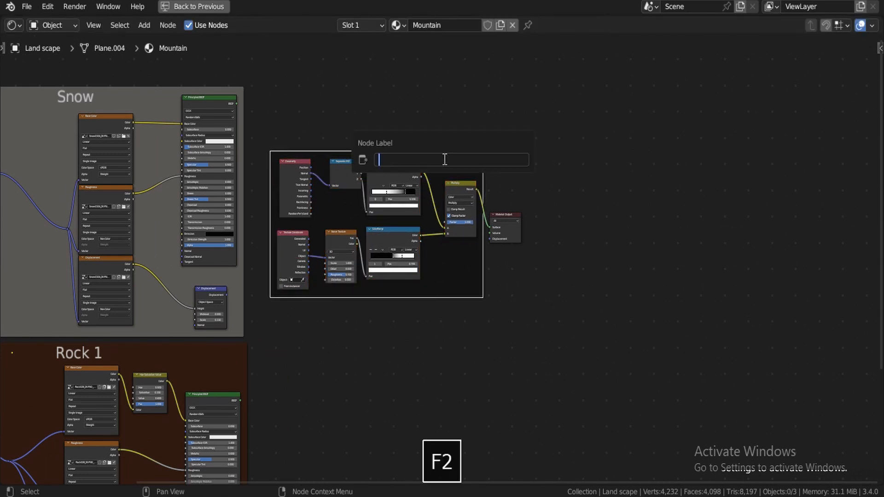
pyautogui.write('Mas')
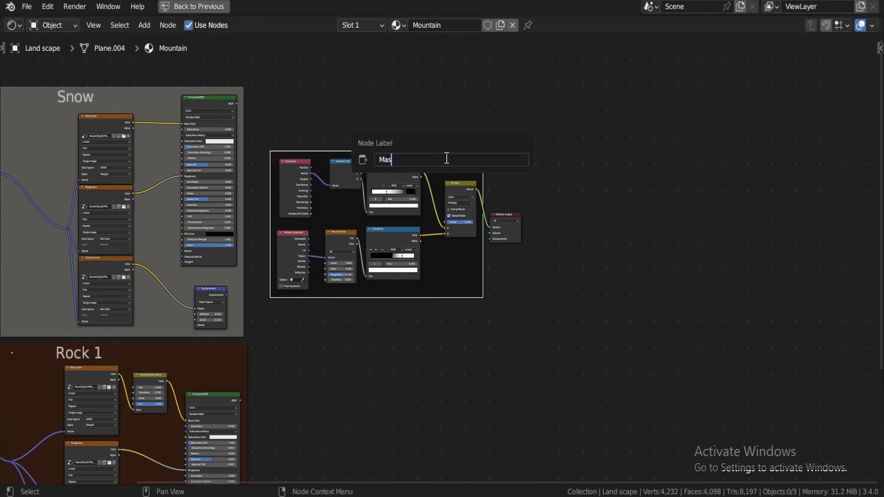
pyautogui.write('k 1')
pyautogui.press('Return')
# - Enable a custom color for the Mask 1 frame and make it dark blue
pyautogui.press('n')
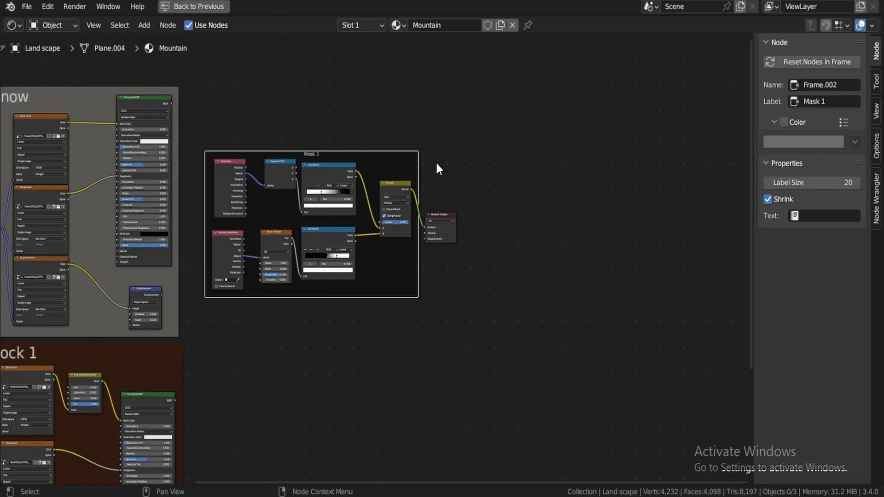
pyautogui.click(789, 122)
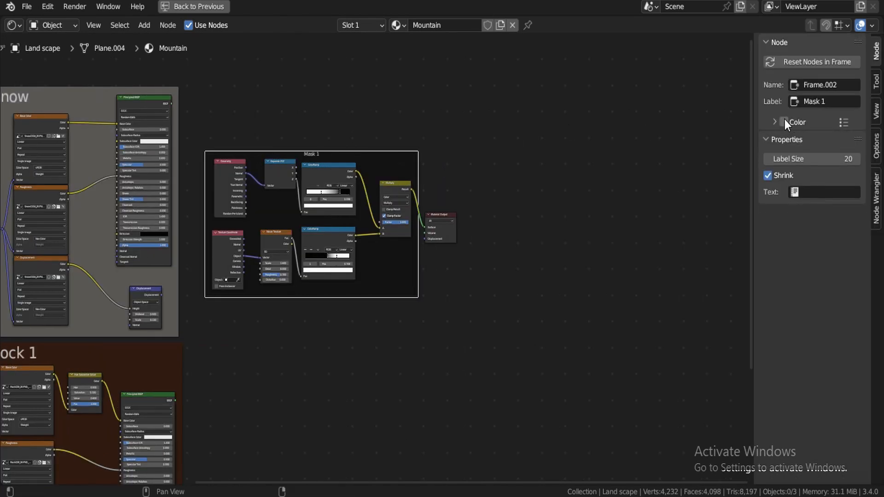
pyautogui.click(784, 122)
pyautogui.click(768, 124)
pyautogui.click(795, 143)
pyautogui.click(777, 235)
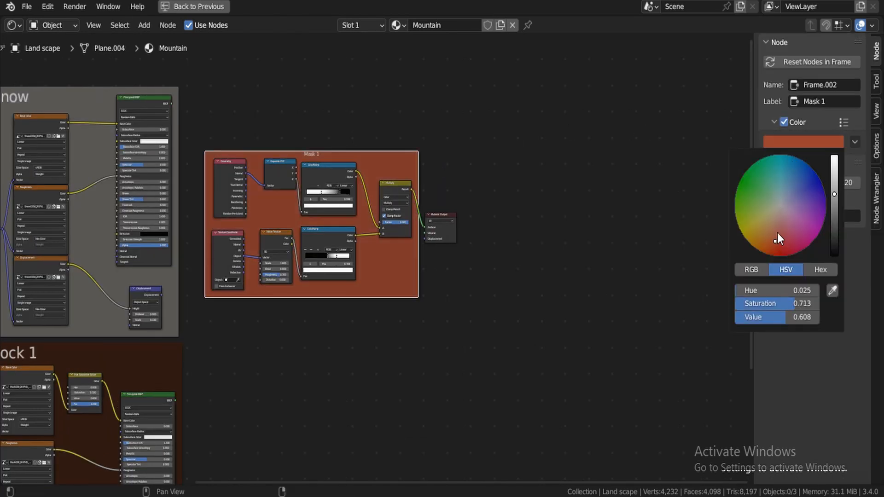
pyautogui.click(815, 184)
# - Move the Material Output node well clear of the Mask 1 frame to make room for the mixing nodes
pyautogui.scroll(-5, 814, 180)
pyautogui.scroll(-5, 331, 155)
pyautogui.moveTo(377, 162); pyautogui.dragTo(375, 147, button='middle')
pyautogui.scroll(4, 264, 214)
pyautogui.moveTo(505, 277); pyautogui.dragTo(504, 278)
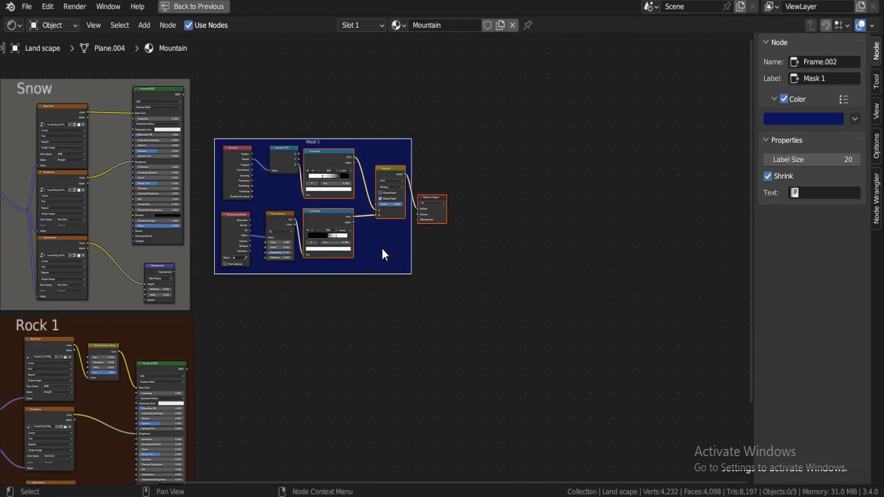
pyautogui.moveTo(382, 247); pyautogui.dragTo(449, 161)
pyautogui.moveTo(488, 140); pyautogui.dragTo(629, 222)
# - Add a Mix node in the empty space below the Mask 1 frame and set its data type to Color
pyautogui.moveTo(346, 214); pyautogui.dragTo(342, 187, button='middle')
pyautogui.scroll(3, 349, 189)
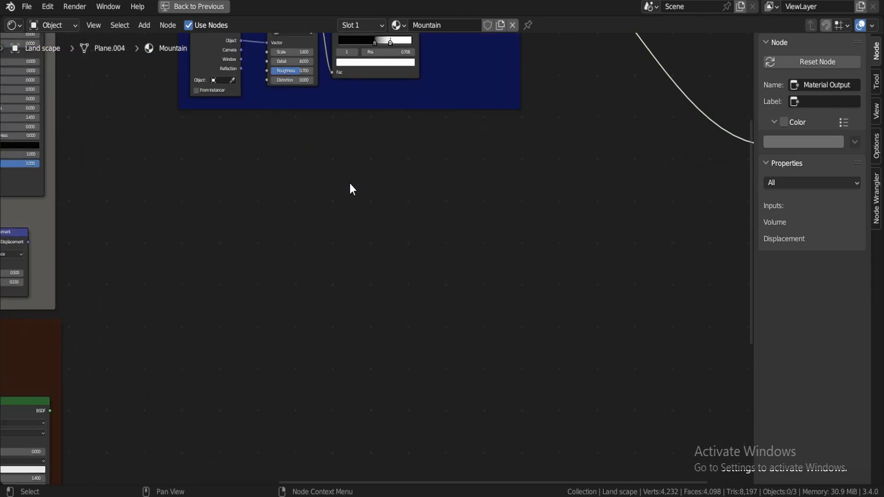
pyautogui.hotkey('shift', 'a')
pyautogui.write('m')
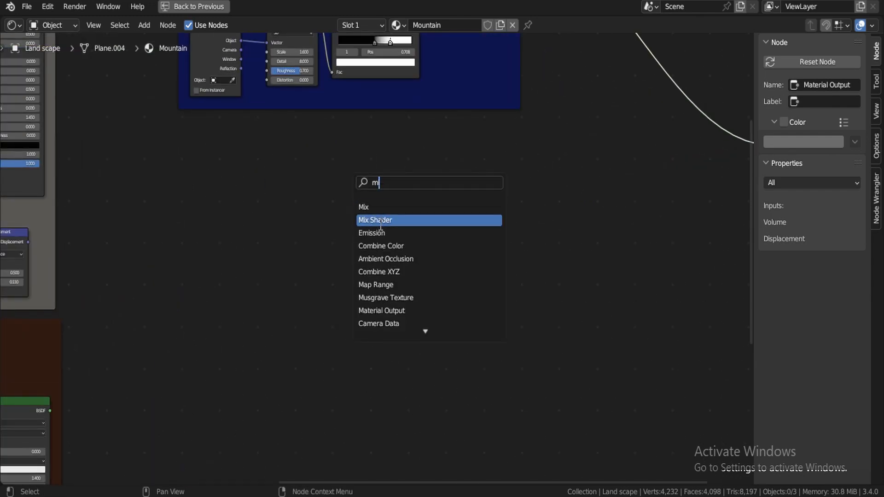
pyautogui.click(364, 208)
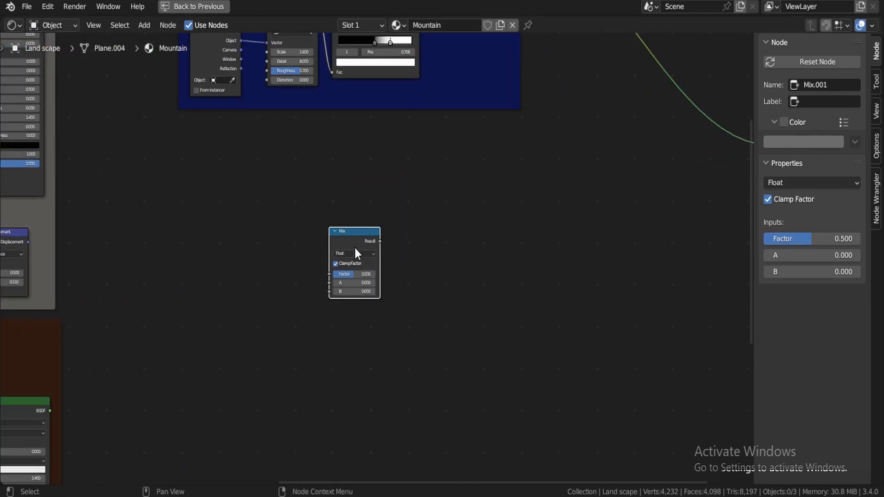
pyautogui.click(350, 278)
# - Add a Mix Shader node just above the color Mix node
pyautogui.hotkey('shift', 'a')
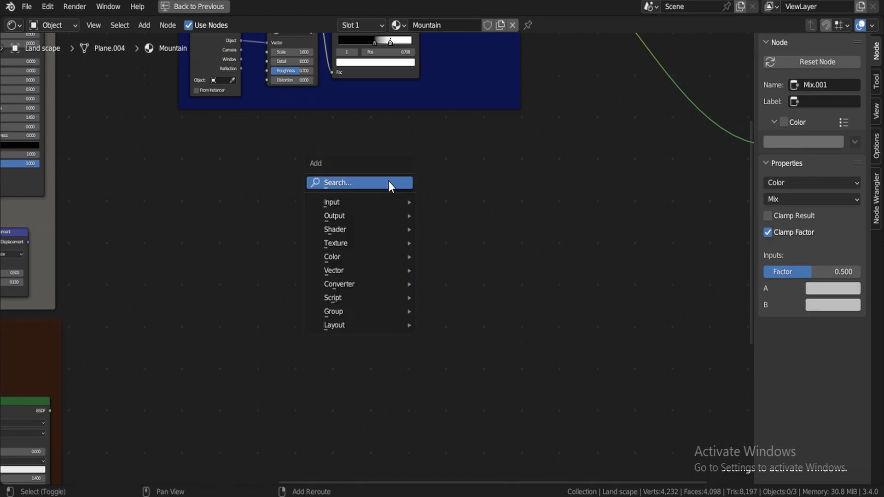
pyautogui.click(389, 182)
pyautogui.write('m')
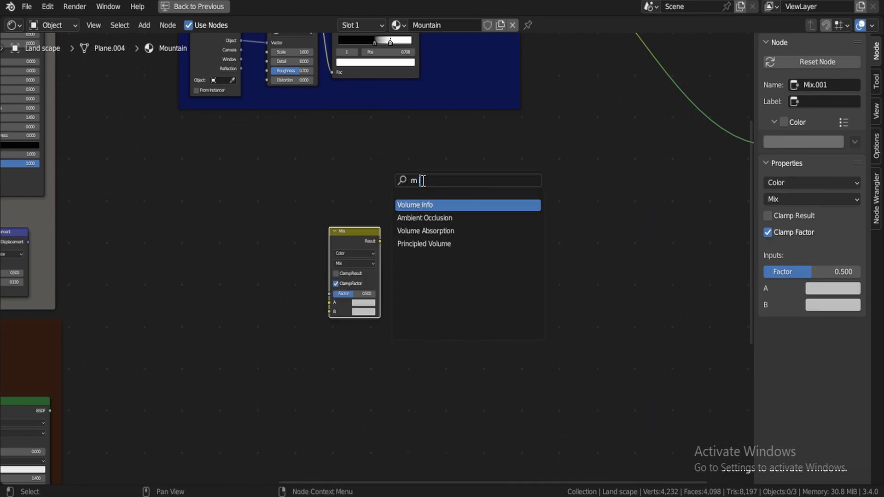
pyautogui.write('i')
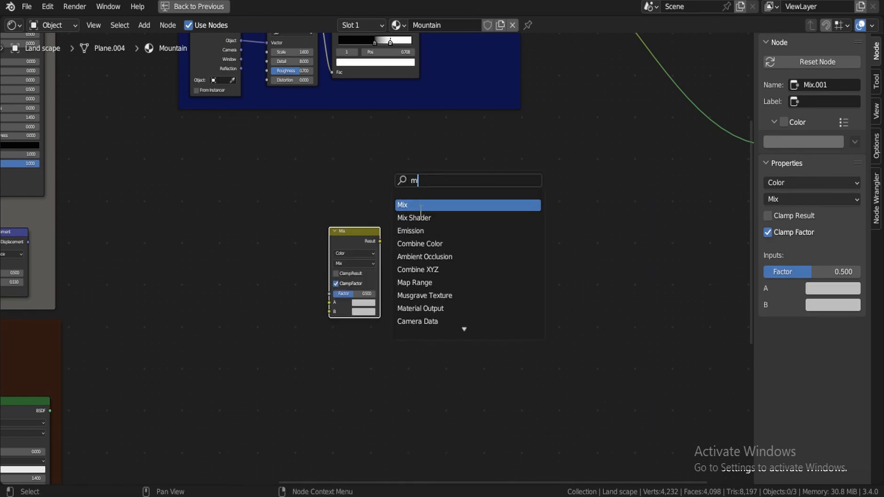
pyautogui.click(410, 218)
pyautogui.click(362, 212)
# - Connect the Snow Principled BSDF to the Mix Shader's first Shader input, with a reroute point placed beside the Snow frame
pyautogui.scroll(-3, 260, 220)
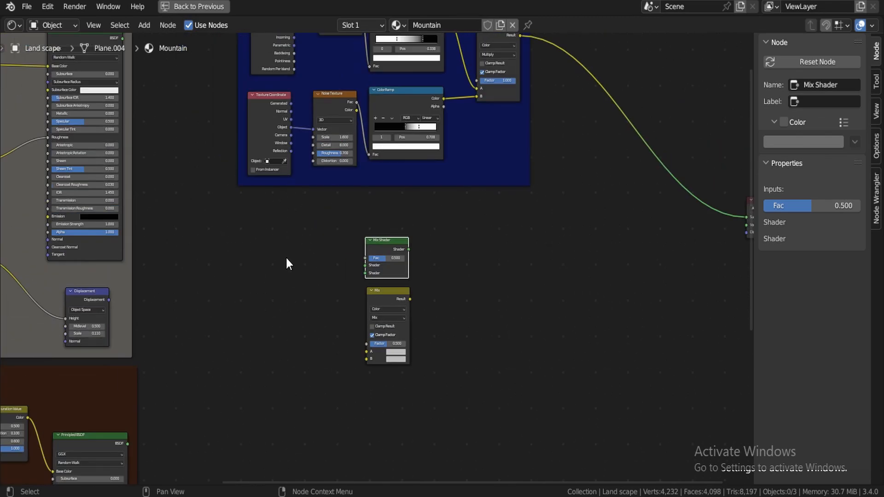
pyautogui.moveTo(192, 100); pyautogui.dragTo(368, 264)
pyautogui.keyDown('shift'); pyautogui.moveTo(340, 235); pyautogui.dragTo(305, 278, button='right'); pyautogui.keyUp('shift')
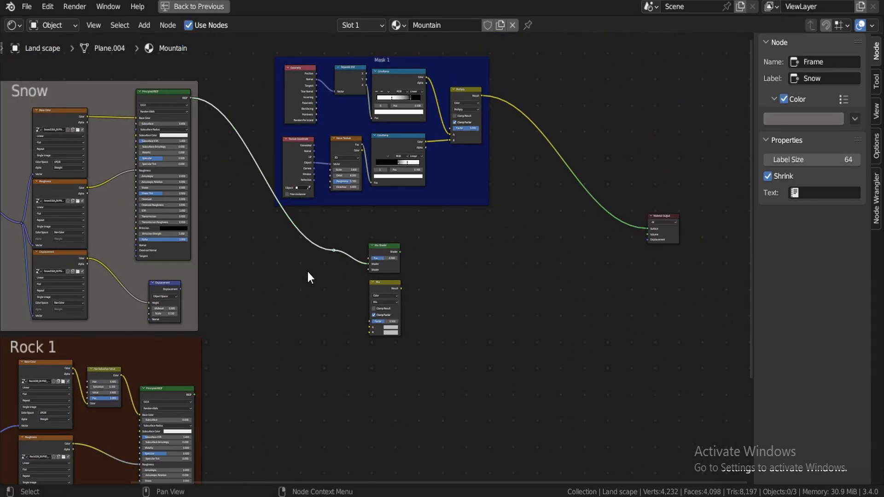
pyautogui.press('g')
pyautogui.click(205, 273)
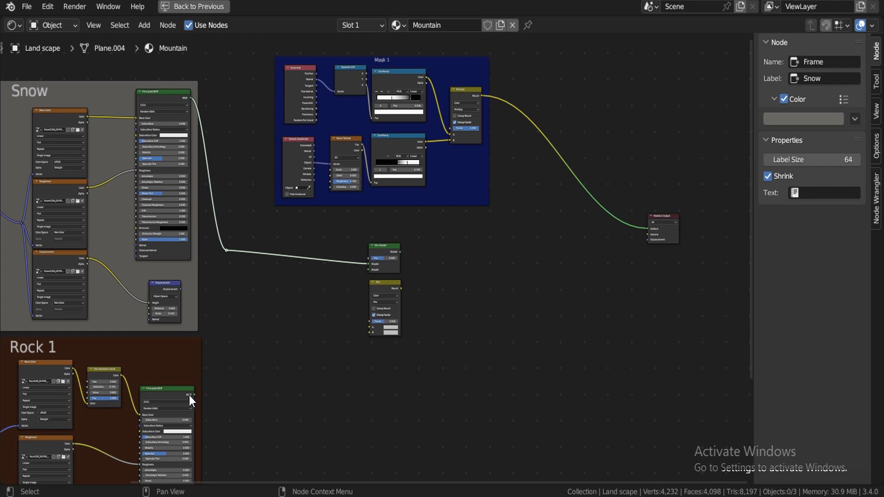
# - Connect the Rock 1 Principled BSDF to the Mix Shader's second Shader input, with a reroute point below the Snow link's reroute
pyautogui.moveTo(192, 396); pyautogui.dragTo(368, 269)
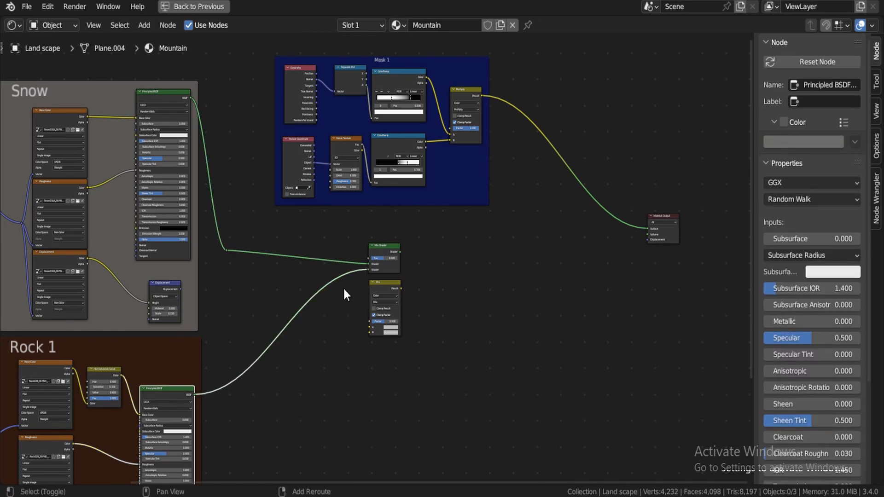
pyautogui.keyDown('shift'); pyautogui.moveTo(318, 294); pyautogui.dragTo(322, 302, button='right'); pyautogui.keyUp('shift')
pyautogui.press('g')
pyautogui.click(225, 280)
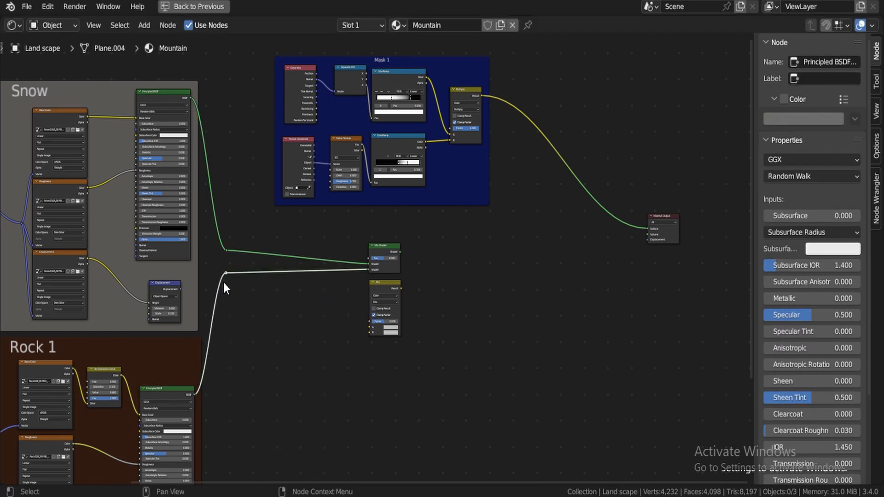
# - Connect the Snow Displacement output to input A of the color Mix node, with a reroute point near the Snow frame
pyautogui.scroll(1, 153, 286)
pyautogui.moveTo(129, 299); pyautogui.dragTo(367, 344)
pyautogui.keyDown('shift'); pyautogui.moveTo(322, 328); pyautogui.dragTo(309, 369, button='right'); pyautogui.keyUp('shift')
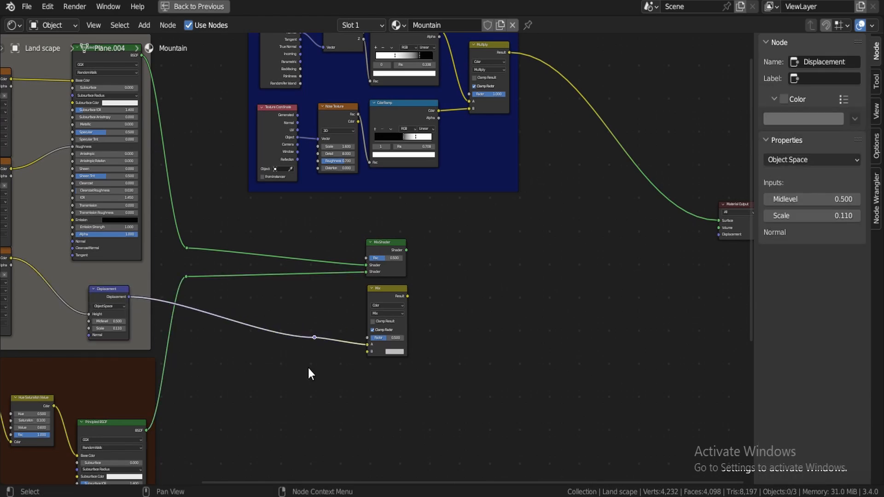
pyautogui.press('g')
pyautogui.click(177, 379)
# - Connect the Rock 1 Displacement output to input B of the color Mix node
pyautogui.scroll(-6, 297, 283)
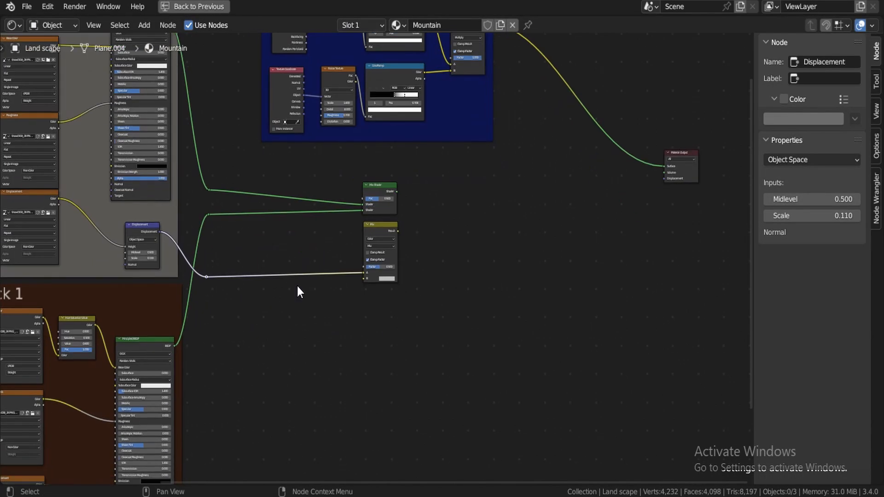
pyautogui.scroll(6, 288, 295)
pyautogui.scroll(-2, 223, 458)
pyautogui.moveTo(223, 458); pyautogui.dragTo(203, 403, button='middle')
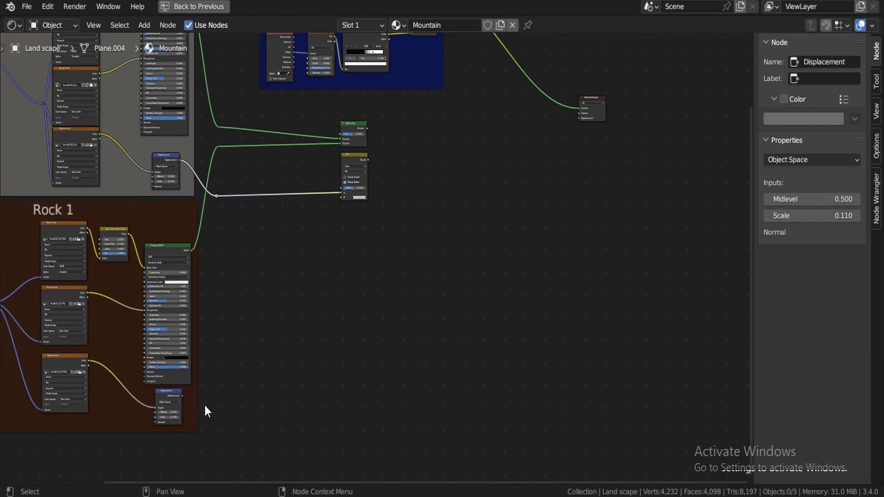
pyautogui.scroll(6, 202, 404)
pyautogui.moveTo(71, 477); pyautogui.dragTo(199, 237, button='middle')
pyautogui.scroll(1, 282, 253)
pyautogui.moveTo(284, 261); pyautogui.dragTo(255, 369, button='middle')
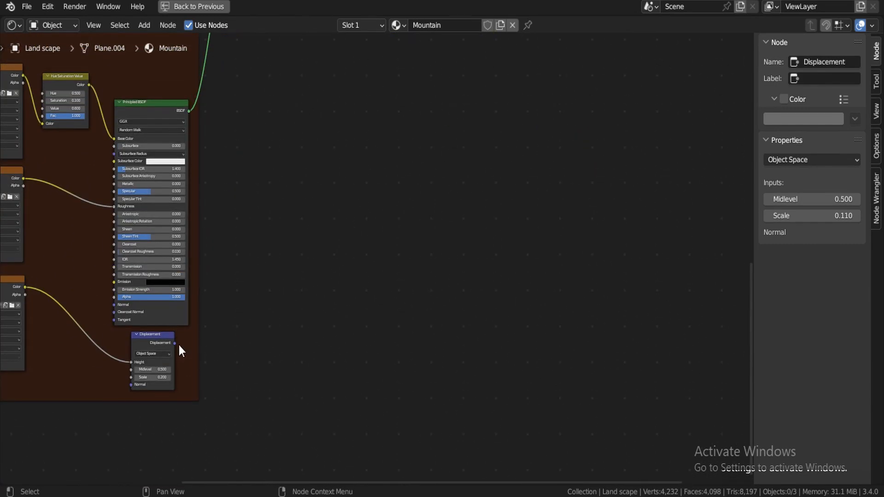
pyautogui.moveTo(175, 343); pyautogui.dragTo(429, 150)
# - Shift the Mix Shader and color Mix nodes together horizontally until they sit close to the Material Output
pyautogui.scroll(-1, 522, 74)
pyautogui.moveTo(522, 74); pyautogui.dragTo(352, 253, button='middle')
pyautogui.scroll(2, 427, 236)
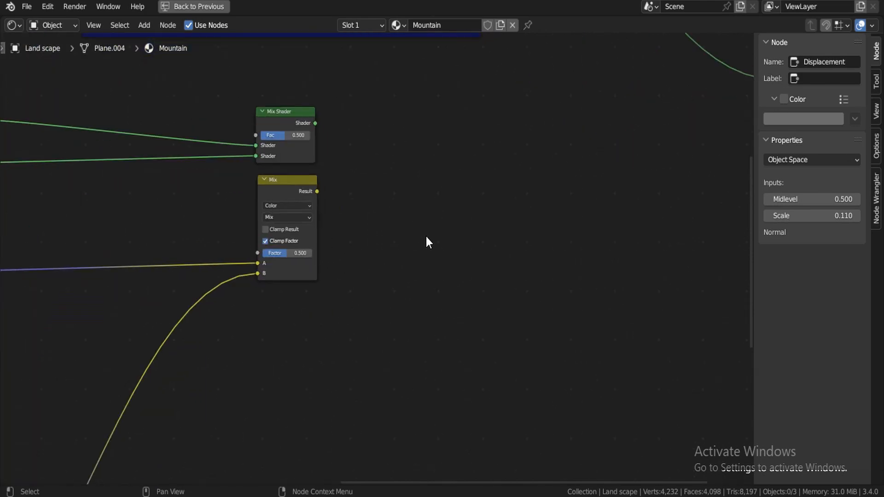
pyautogui.moveTo(330, 150); pyautogui.dragTo(302, 333, button='middle')
pyautogui.moveTo(398, 446); pyautogui.dragTo(228, 302)
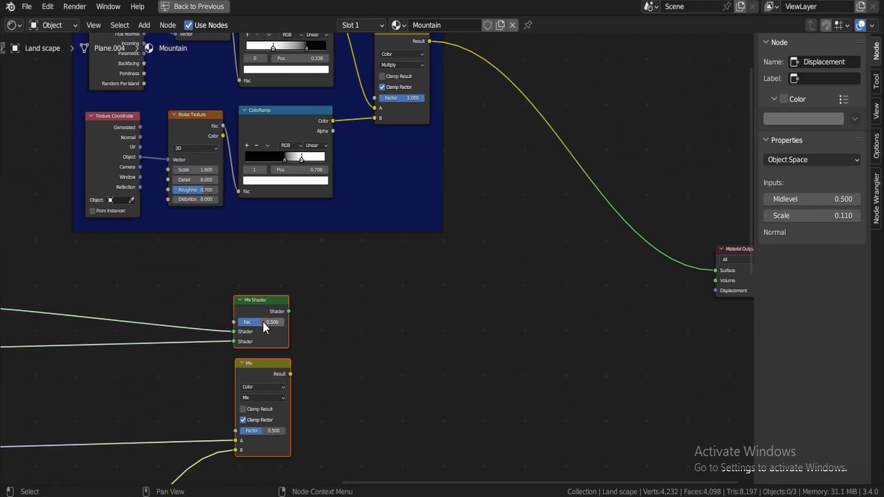
pyautogui.press('g')
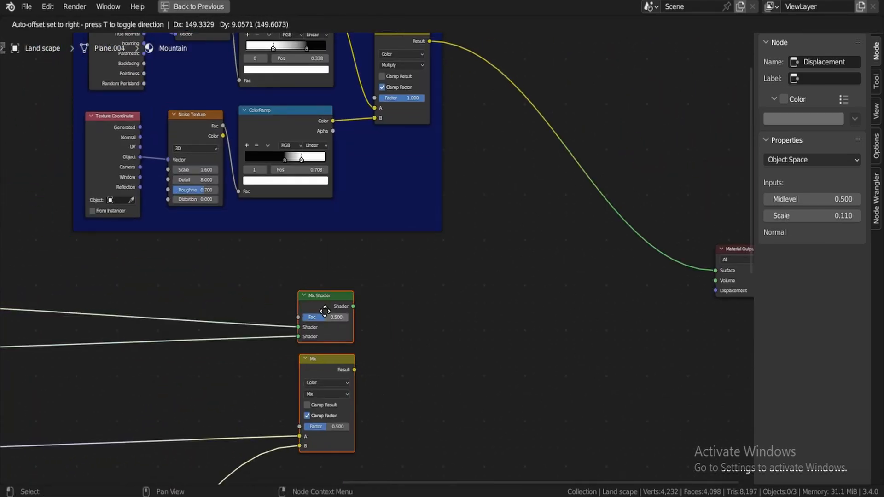
pyautogui.press('x')
pyautogui.click(589, 270)
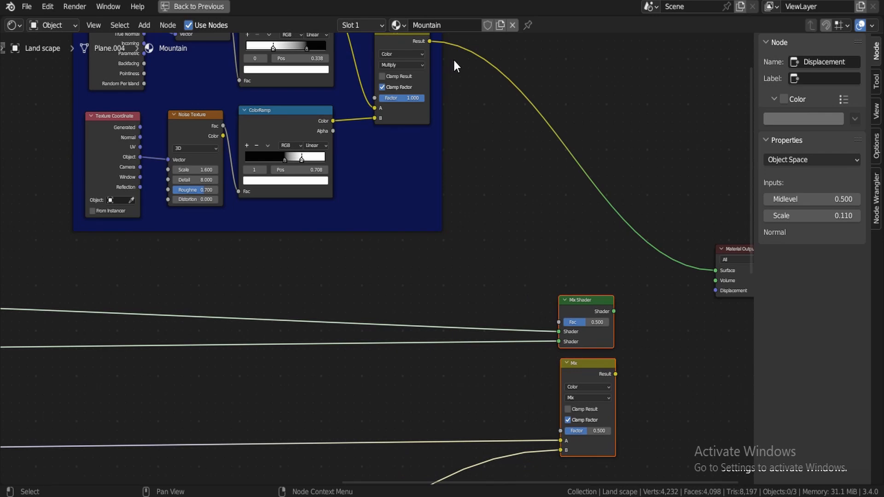
# - Link Mask 1's Multiply result through a reroute point to both the Mix Shader's Fac and the color Mix node's Factor
pyautogui.moveTo(429, 41); pyautogui.dragTo(559, 322)
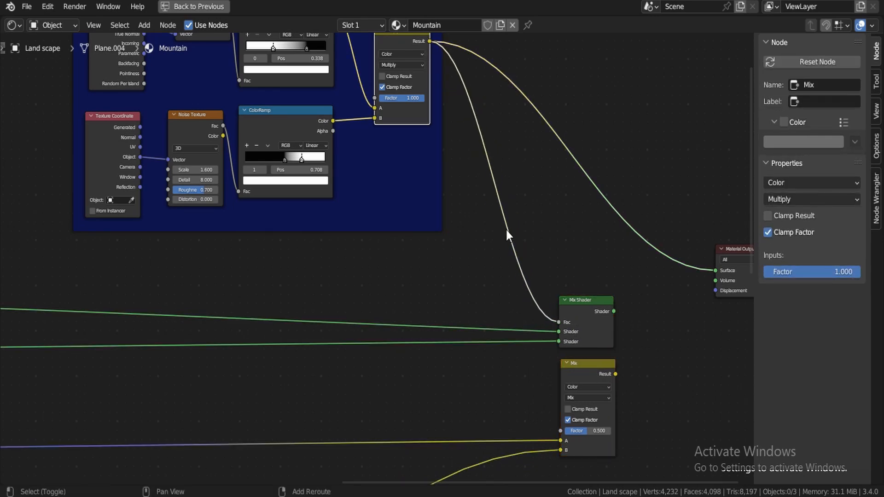
pyautogui.keyDown('shift'); pyautogui.moveTo(487, 222); pyautogui.dragTo(488, 222, button='right'); pyautogui.keyUp('shift')
pyautogui.moveTo(499, 200); pyautogui.dragTo(560, 421)
# - Restore the split layout with the 3D viewport and connect the Mix Shader to the Material Output's Surface
pyautogui.hotkey('ctrl', 'space')
pyautogui.scroll(-5, 142, 294)
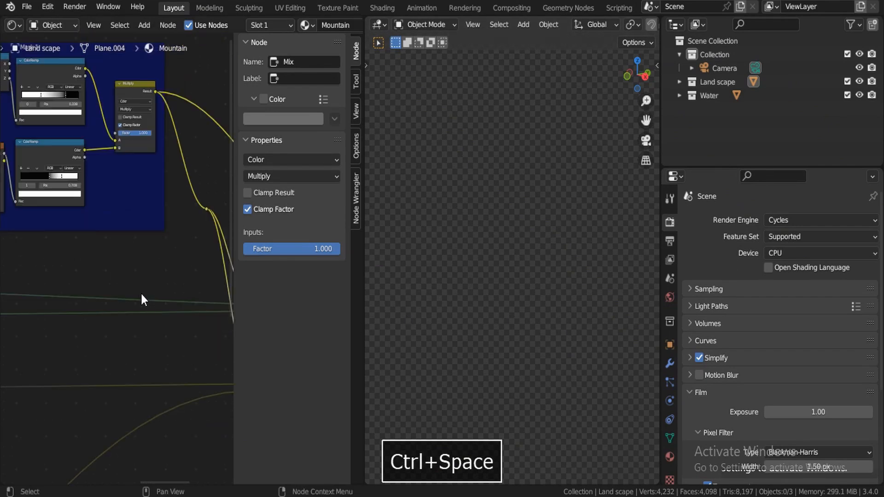
pyautogui.scroll(-4, 283, 300)
pyautogui.moveTo(319, 235); pyautogui.dragTo(242, 248, button='middle')
pyautogui.scroll(12, 242, 248)
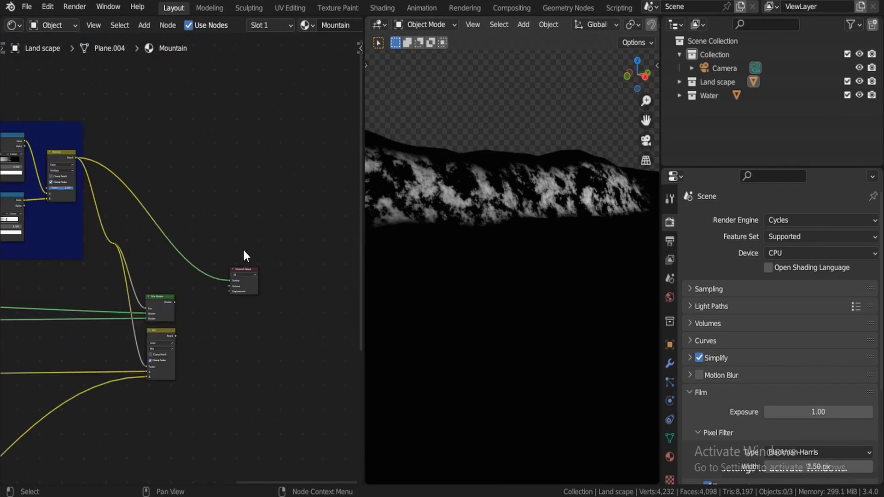
pyautogui.keyDown('ctrl'); pyautogui.keyDown('shift'); pyautogui.click(144, 337); pyautogui.keyUp('shift'); pyautogui.keyUp('ctrl')
pyautogui.scroll(-1, 226, 339)
pyautogui.moveTo(236, 340); pyautogui.dragTo(252, 245, button='middle')
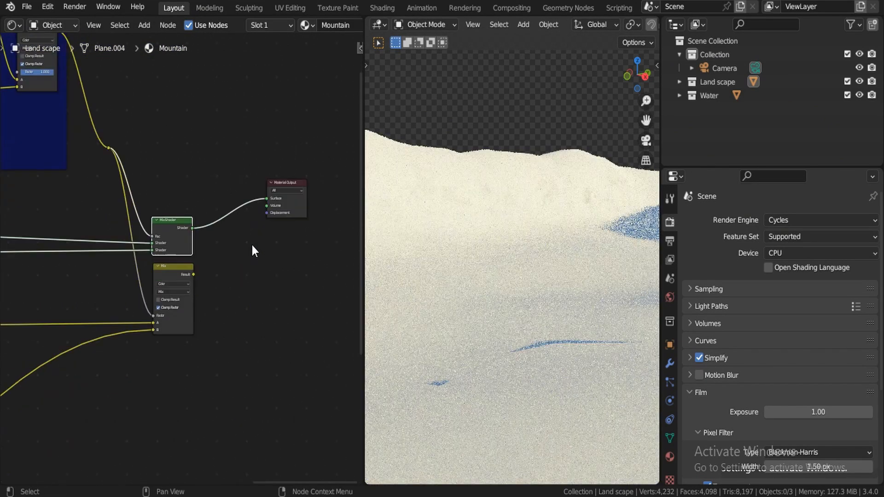
# - Move the mask link's reroute point down beside the Mix Shader and color Mix nodes
pyautogui.keyDown('shift'); pyautogui.moveTo(107, 145); pyautogui.dragTo(106, 151, button='right'); pyautogui.keyUp('shift')
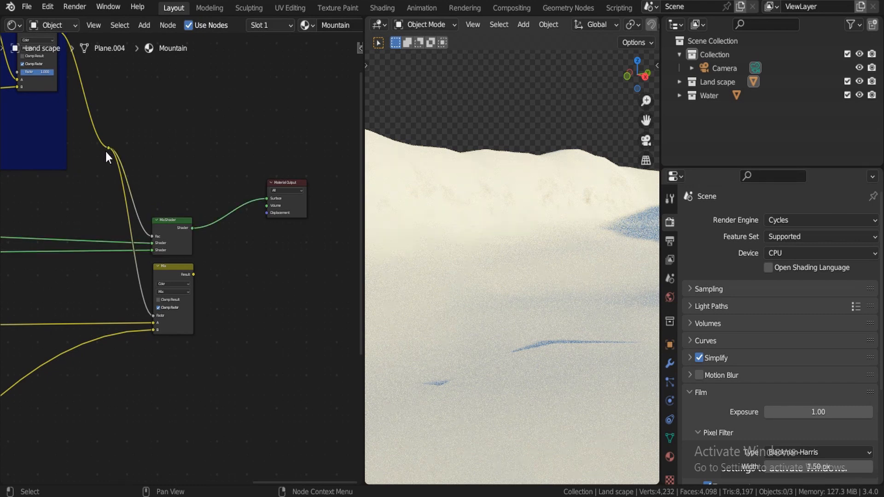
pyautogui.click(107, 149)
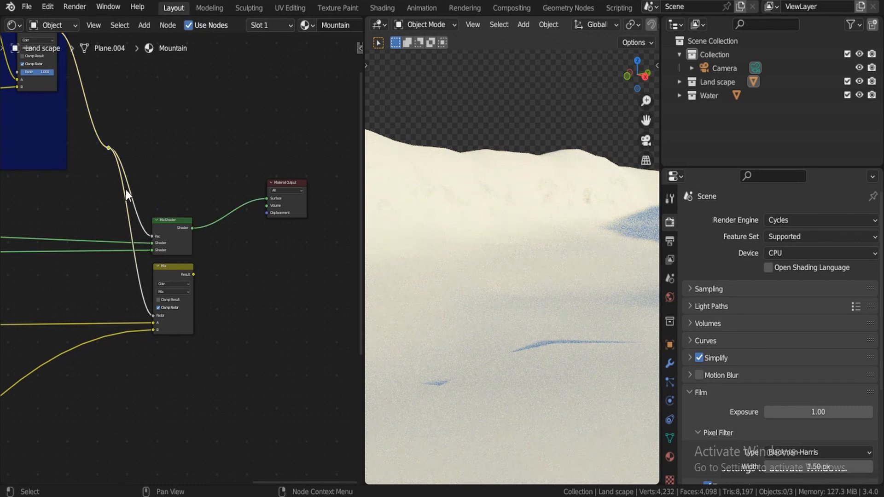
pyautogui.moveTo(115, 156); pyautogui.dragTo(133, 259)
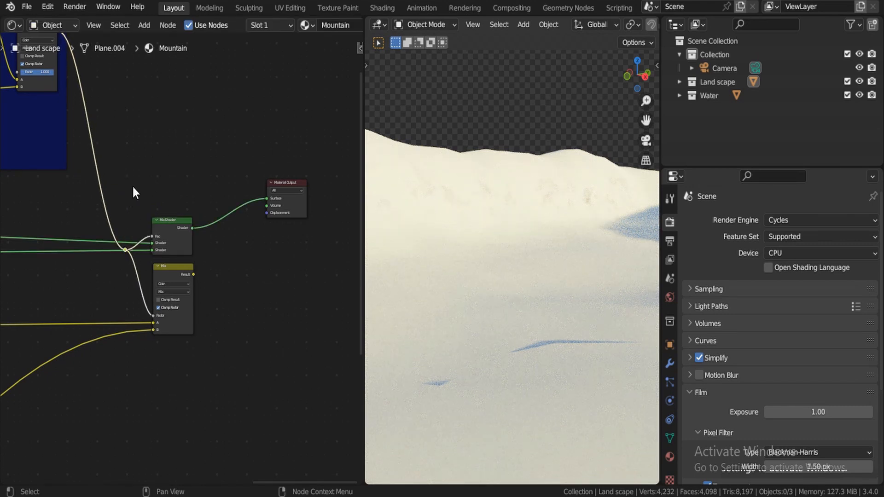
# - Insert a ColorRamp after Multiply in the Mask 1 frame and bring its white stop close to the black one
pyautogui.moveTo(134, 193); pyautogui.dragTo(178, 266, button='middle')
pyautogui.scroll(2, 198, 212)
pyautogui.hotkey('shift', 'a')
pyautogui.click(214, 142)
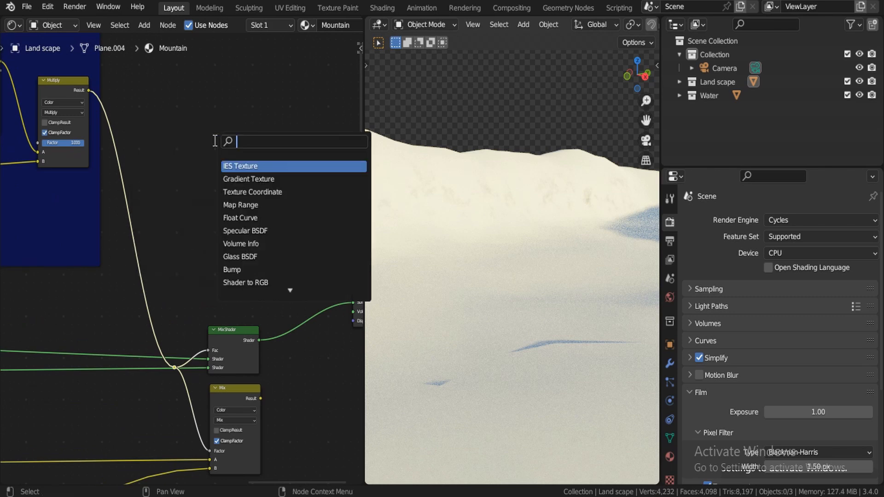
pyautogui.write('col')
pyautogui.click(251, 167)
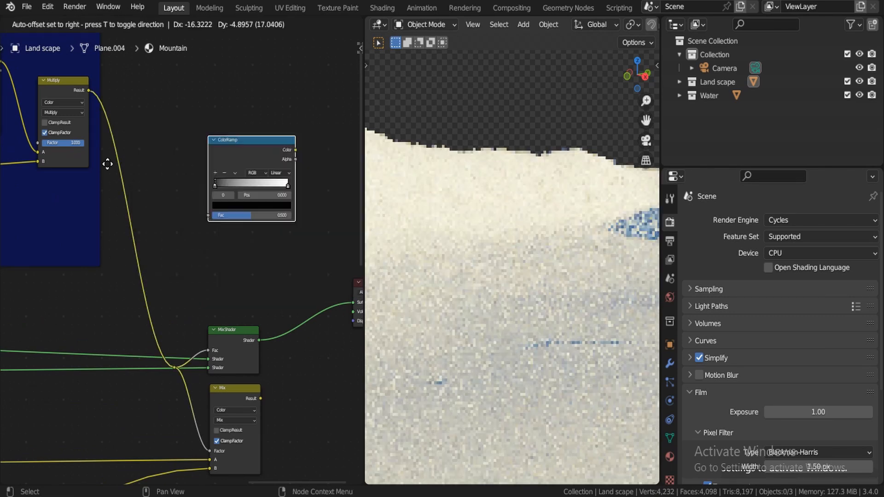
pyautogui.click(125, 93)
pyautogui.moveTo(125, 93)
pyautogui.mouseDown()
pyautogui.moveTo(75, 98)
pyautogui.moveTo(193, 101)
pyautogui.moveTo(140, 115)
pyautogui.mouseUp()
pyautogui.scroll(1, 207, 135)
pyautogui.scroll(-4, 214, 403)
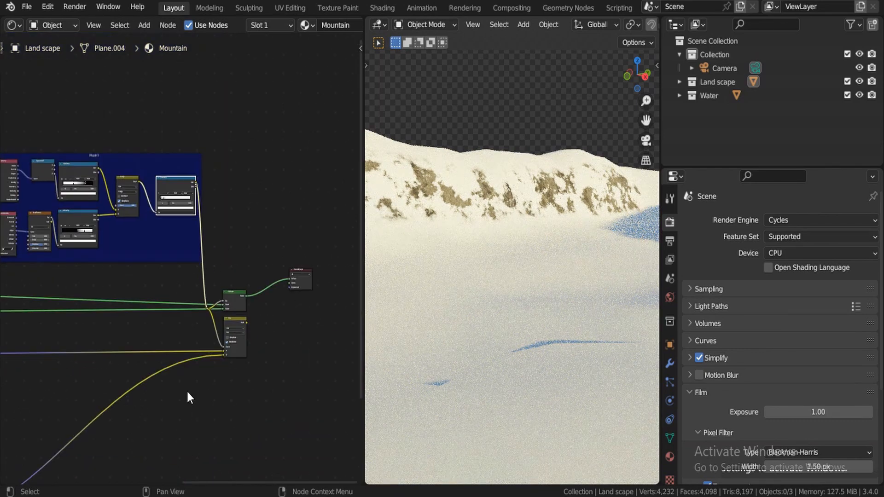
# - View the whole landscape from higher up and set the white stop of Mask 1's final ColorRamp to position 0.055
pyautogui.scroll(-1, 189, 389)
pyautogui.scroll(-5, 549, 188)
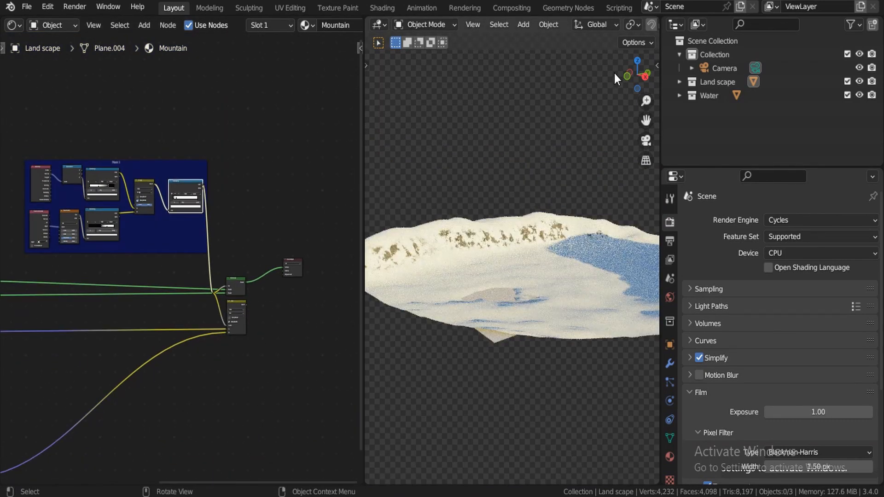
pyautogui.moveTo(633, 76); pyautogui.dragTo(640, 133)
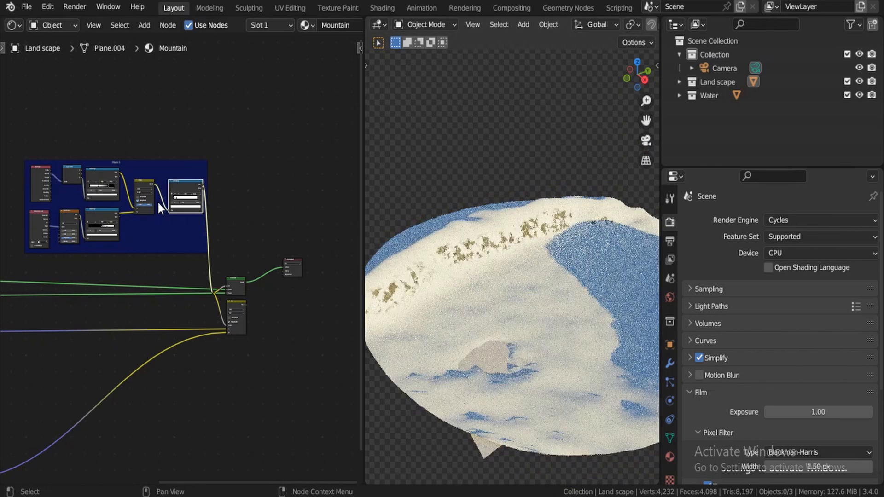
pyautogui.scroll(3, 158, 202)
pyautogui.scroll(1, 216, 256)
pyautogui.scroll(-2, 215, 256)
pyautogui.moveTo(215, 256); pyautogui.dragTo(221, 298, button='middle')
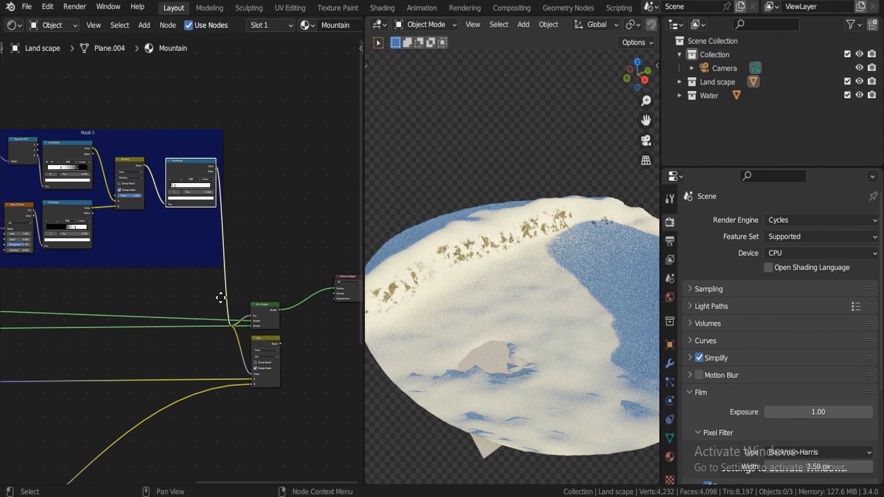
pyautogui.scroll(5, 166, 232)
pyautogui.moveTo(166, 232); pyautogui.dragTo(159, 168, button='middle')
pyautogui.scroll(-1, 177, 240)
pyautogui.moveTo(178, 241); pyautogui.dragTo(197, 312, button='middle')
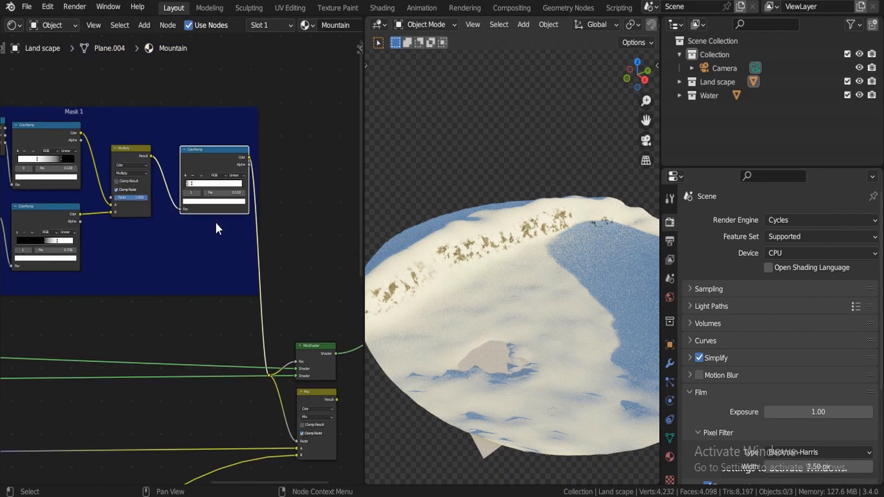
pyautogui.scroll(10, 202, 229)
pyautogui.moveTo(201, 229); pyautogui.dragTo(224, 189, button='middle')
pyautogui.moveTo(199, 86); pyautogui.dragTo(193, 84)
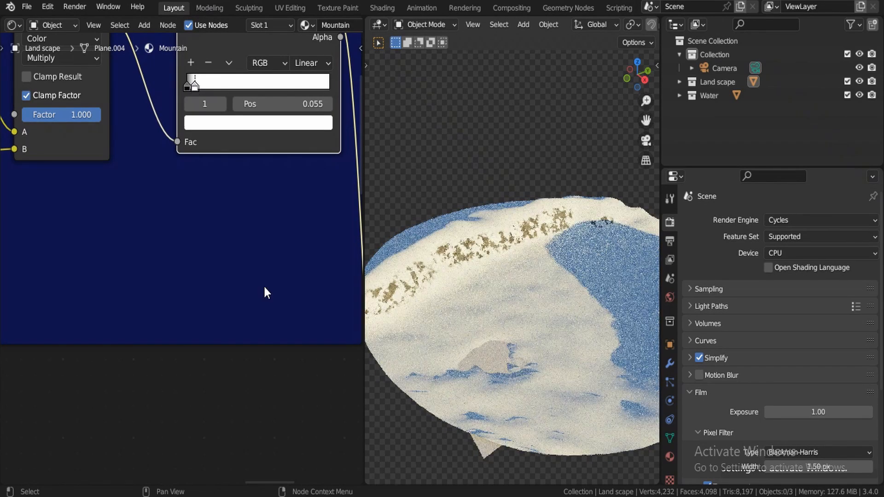
pyautogui.scroll(-8, 263, 285)
pyautogui.scroll(-2, 251, 276)
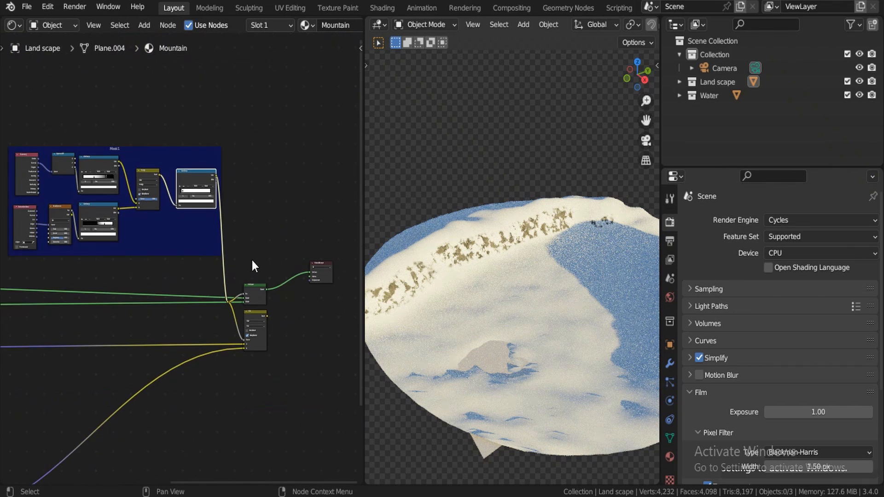